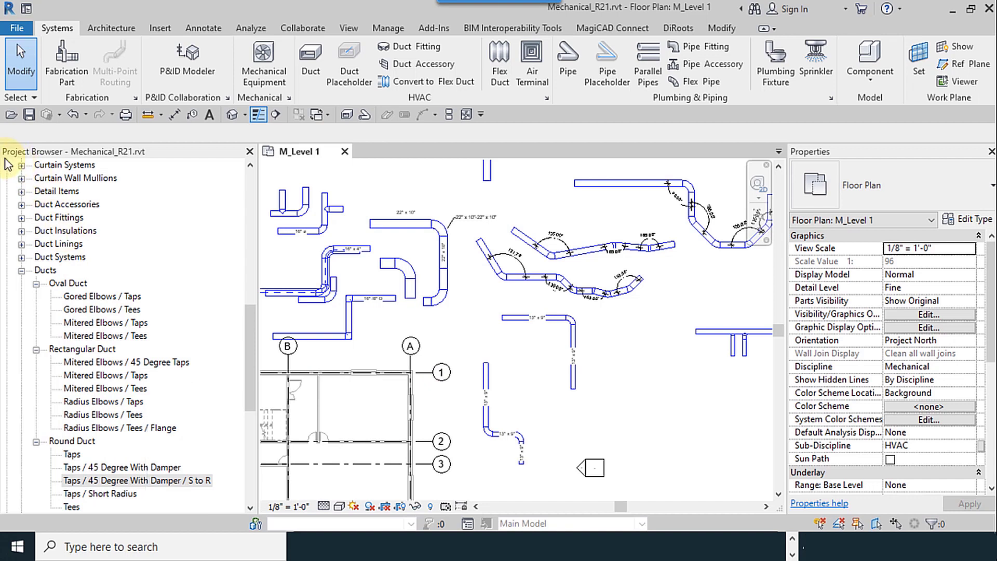
# - Collapse the Ducts category, expand Duct Systems, and examine the Exhaust Air, Return Air and Supply Air system types
pyautogui.click(21, 271)
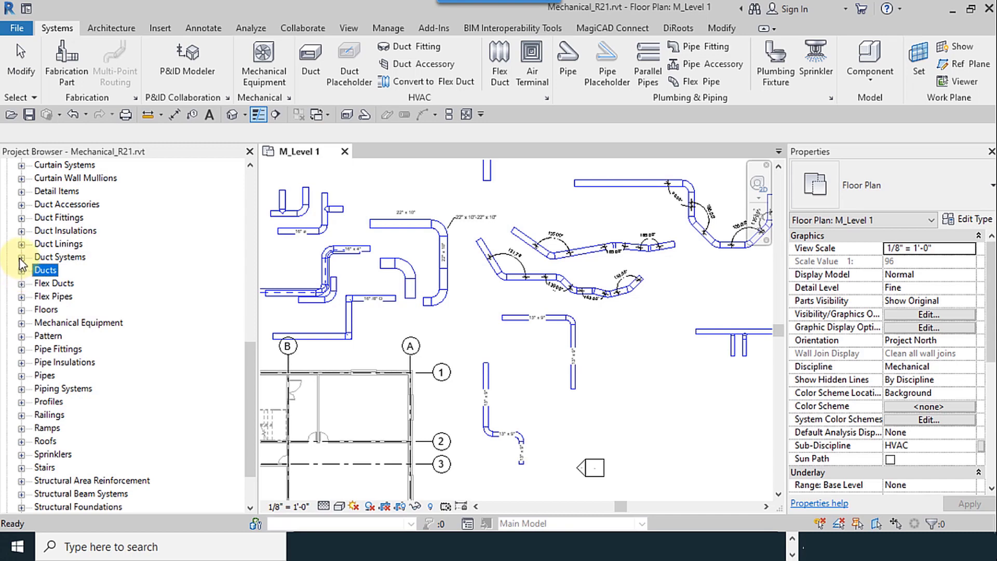
pyautogui.click(21, 258)
pyautogui.click(36, 271)
pyautogui.click(83, 283)
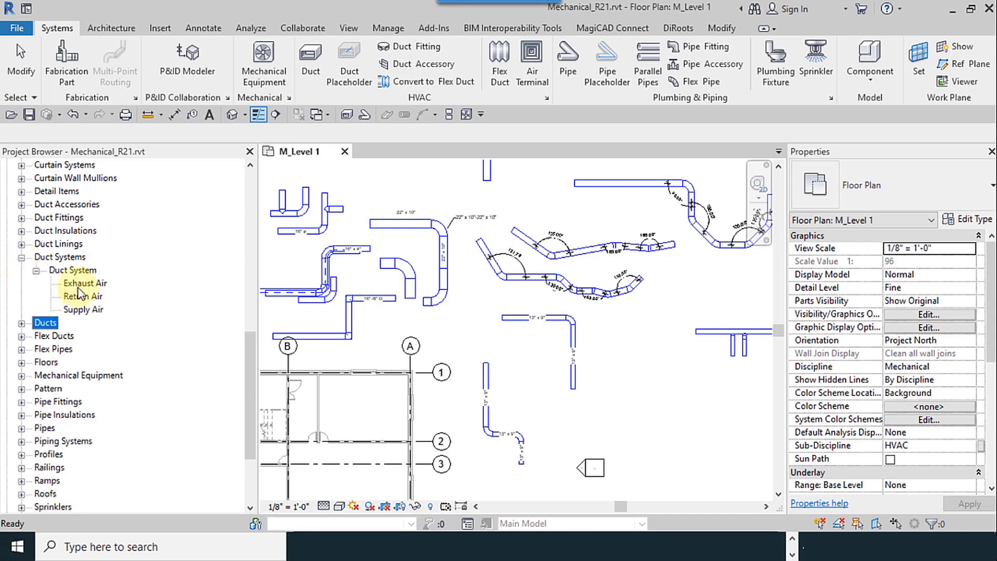
pyautogui.click(83, 283)
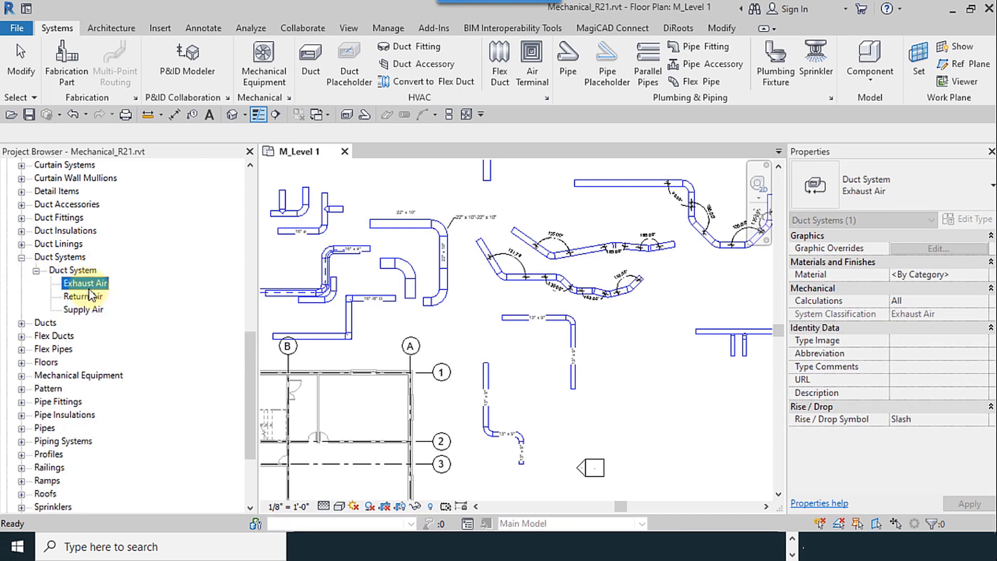
pyautogui.click(83, 296)
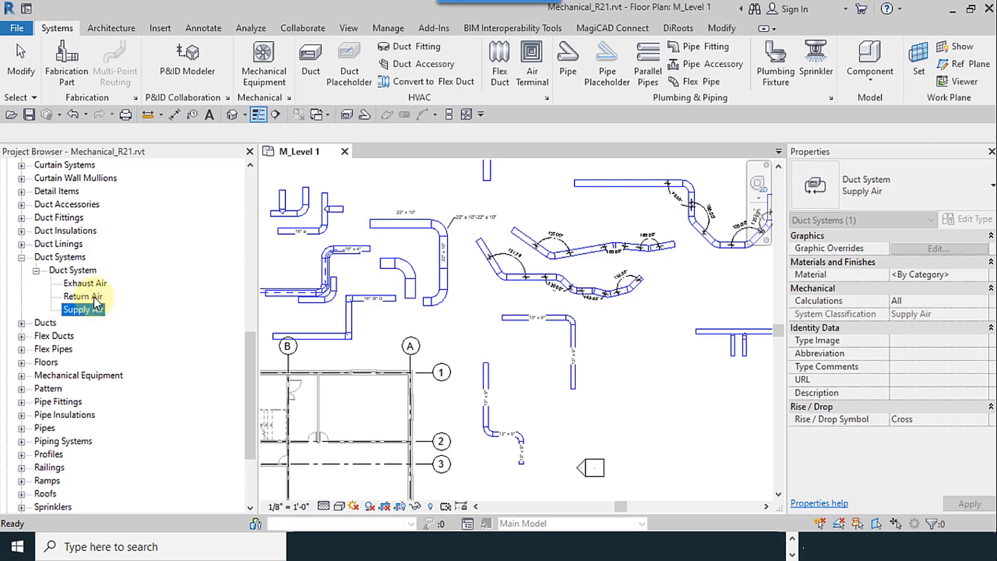
pyautogui.press('Up')
pyautogui.press('Up')
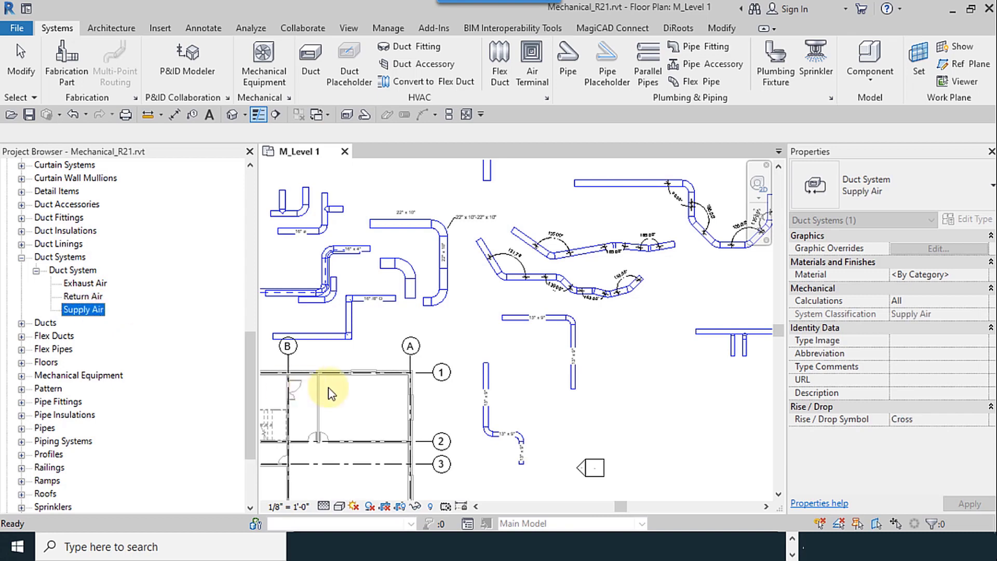
# - Start the Duct tool with the Rectangular Duct type Mitered Elbows / 45 Degree Taps
pyautogui.scroll(-3, 407, 372)
pyautogui.moveTo(512, 301); pyautogui.dragTo(626, 279, button='middle')
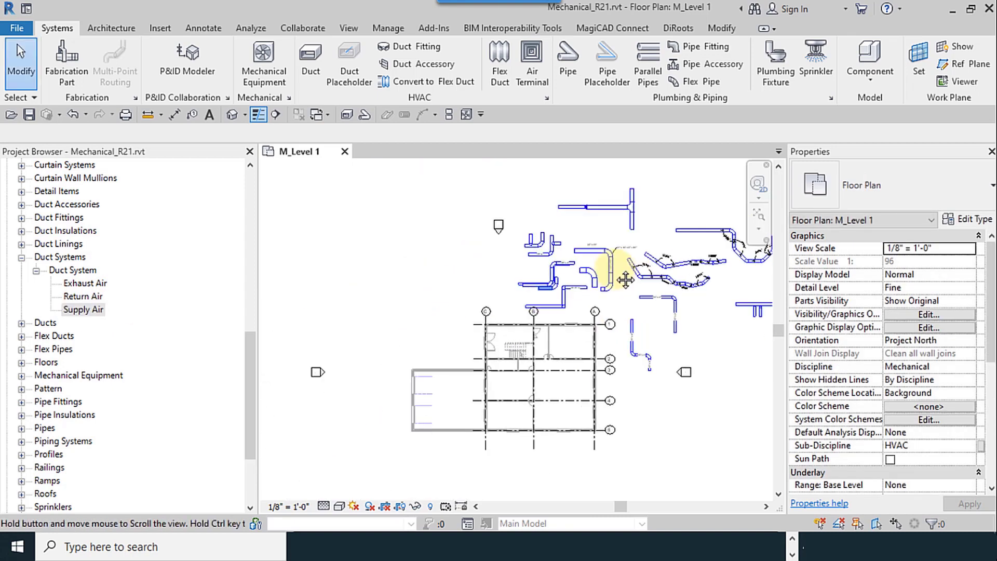
pyautogui.scroll(6, 516, 260)
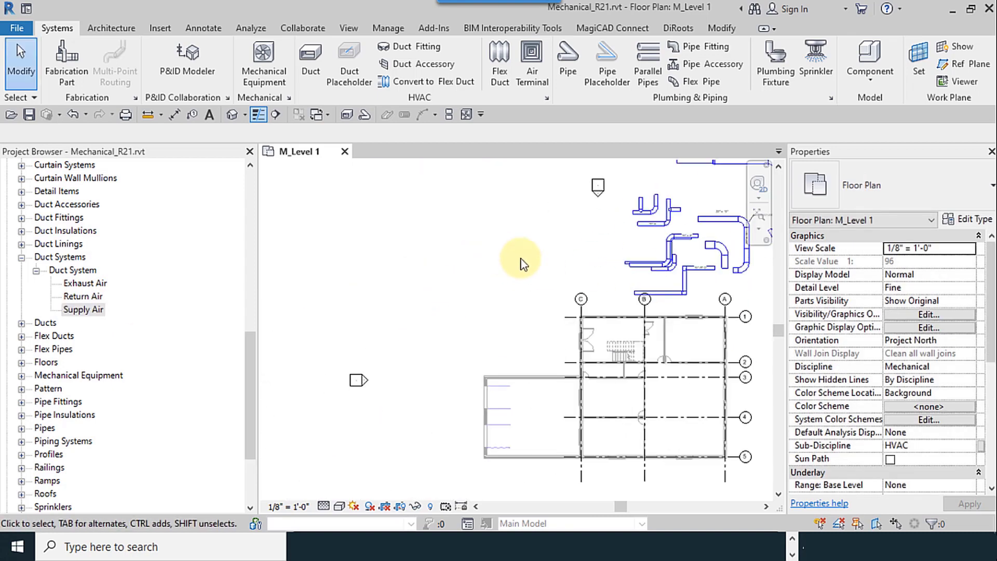
pyautogui.click(310, 71)
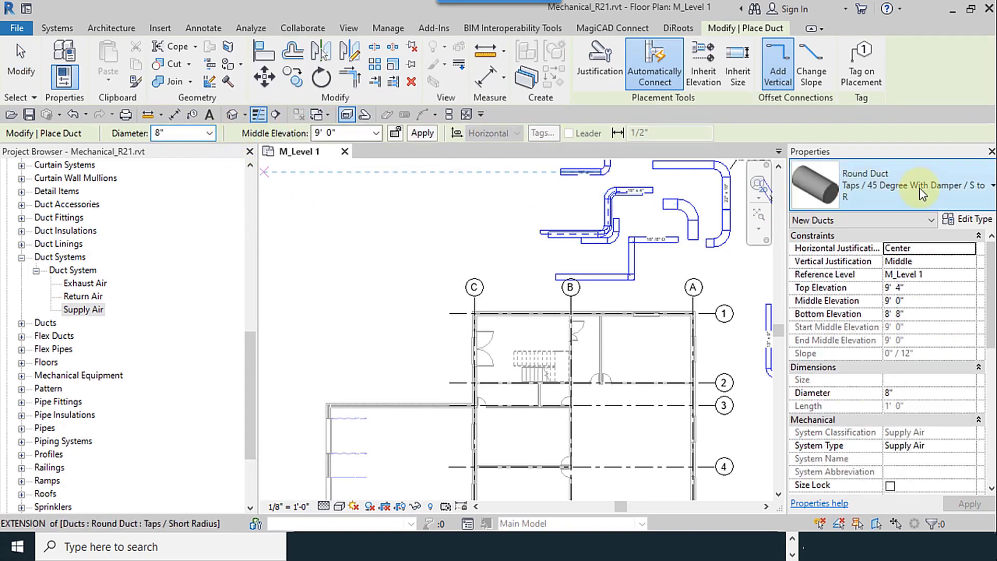
pyautogui.click(883, 184)
pyautogui.scroll(3, 906, 307)
pyautogui.scroll(-2, 904, 316)
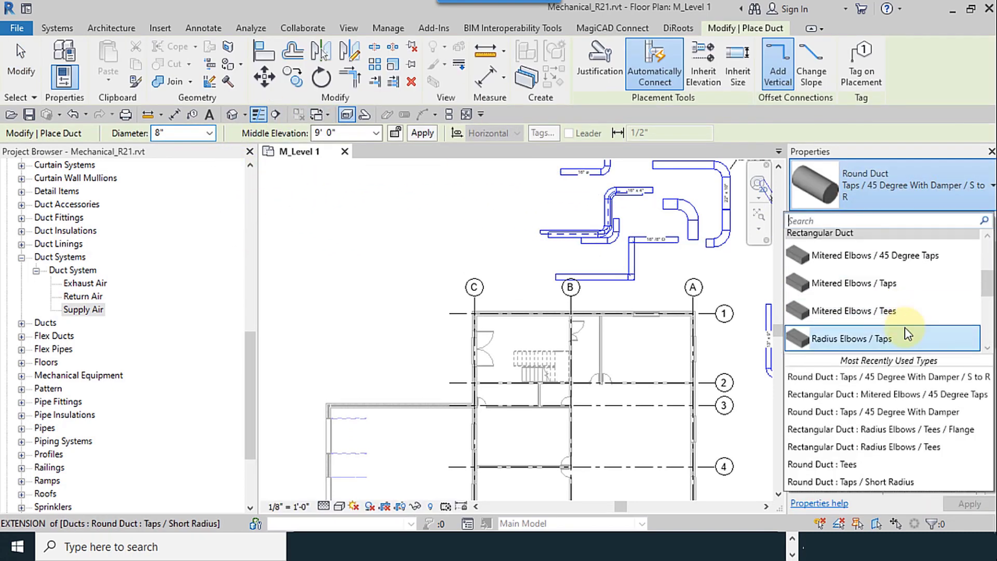
pyautogui.click(906, 255)
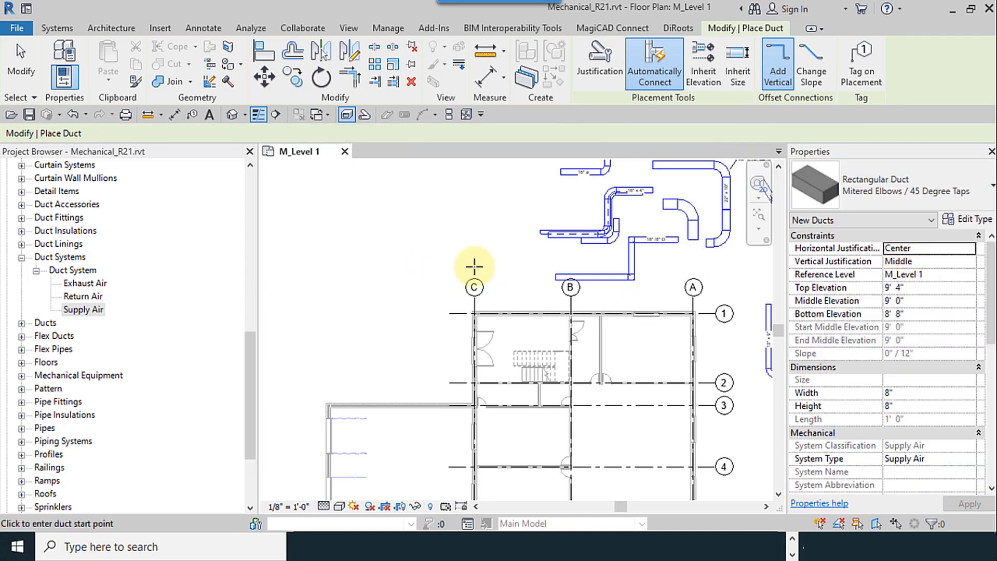
# - Choose Supply Air as the system type for the new duct
pyautogui.scroll(2, 437, 283)
pyautogui.moveTo(474, 267)
pyautogui.mouseDown(button='middle')
pyautogui.moveTo(396, 298)
pyautogui.moveTo(505, 296)
pyautogui.moveTo(473, 293)
pyautogui.moveTo(454, 265)
pyautogui.mouseUp(button='middle')
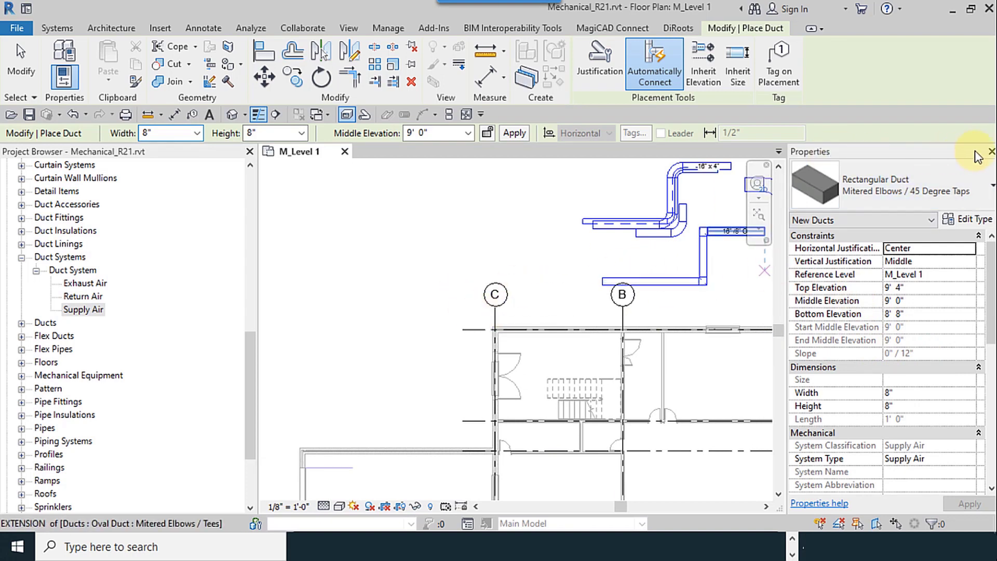
pyautogui.moveTo(991, 300); pyautogui.dragTo(991, 344)
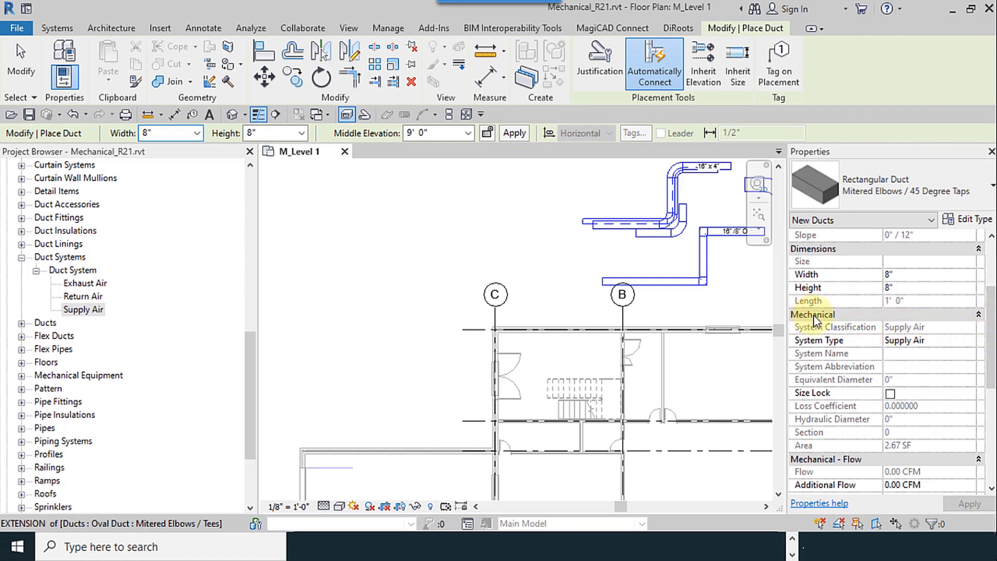
pyautogui.click(921, 342)
pyautogui.click(970, 340)
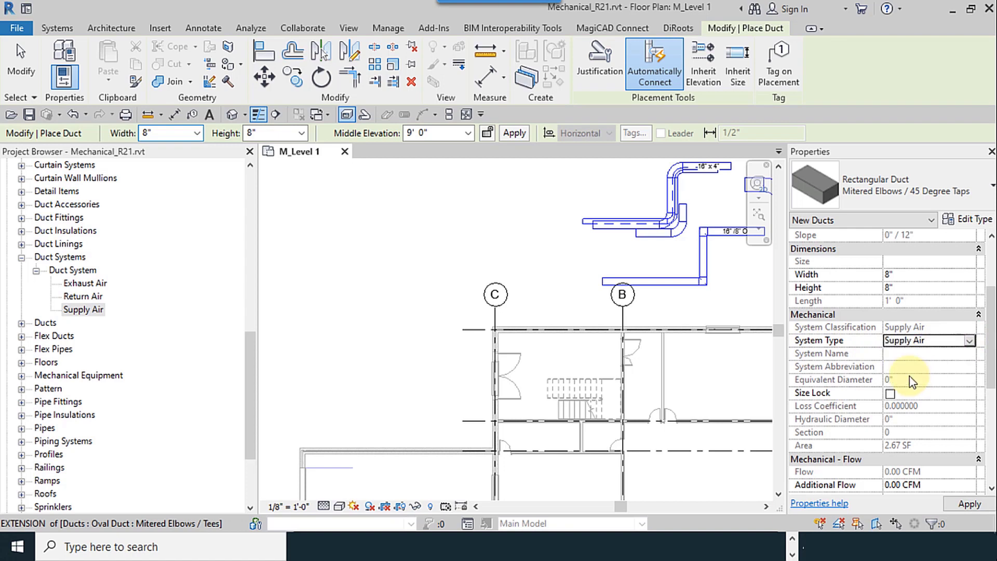
# - Draw a horizontal supply air duct 20" wide in the empty area beyond grid C, outside the building
pyautogui.scroll(1, 468, 280)
pyautogui.scroll(3, 336, 288)
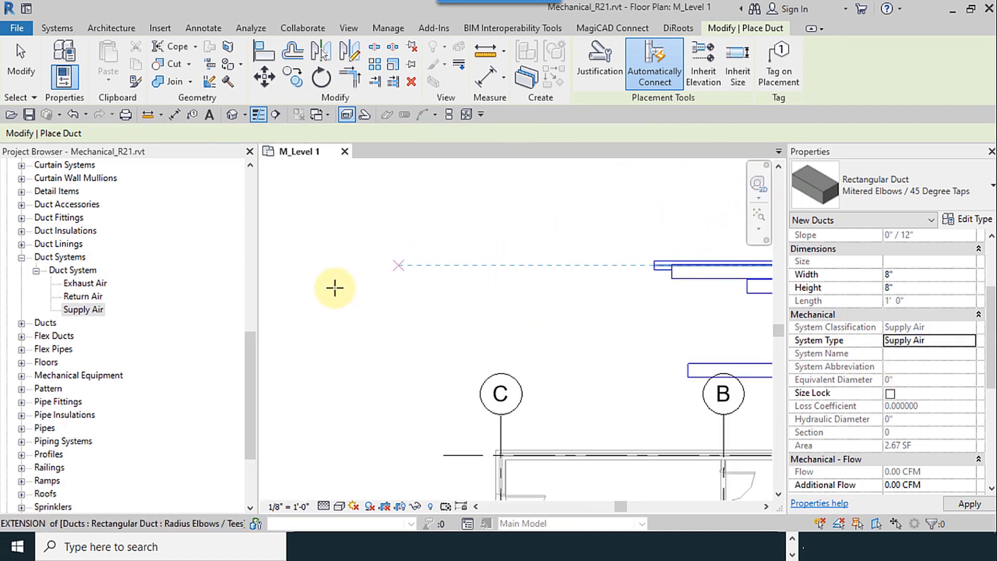
pyautogui.moveTo(335, 288); pyautogui.dragTo(416, 279, button='middle')
pyautogui.click(369, 280)
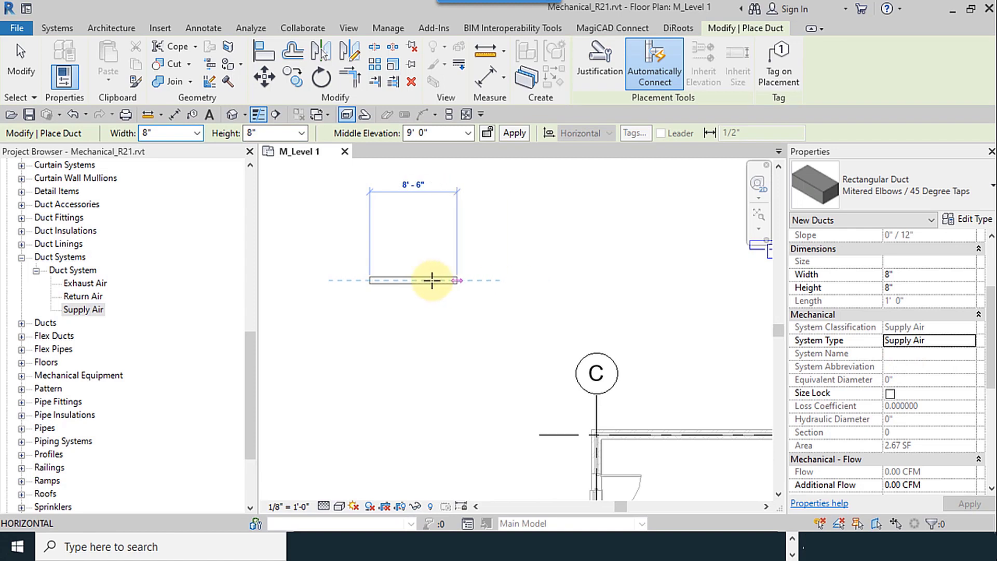
pyautogui.scroll(4, 400, 281)
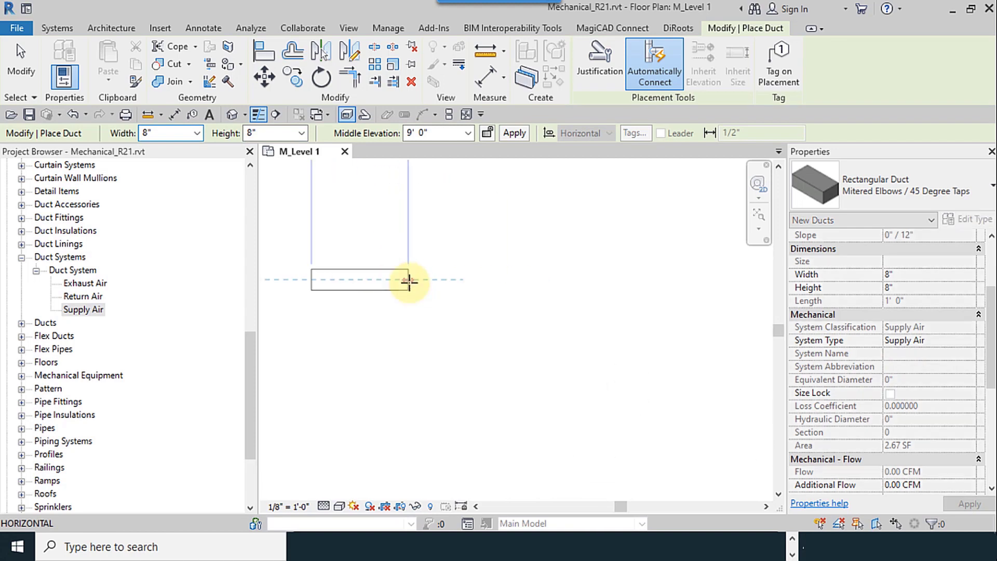
pyautogui.click(196, 134)
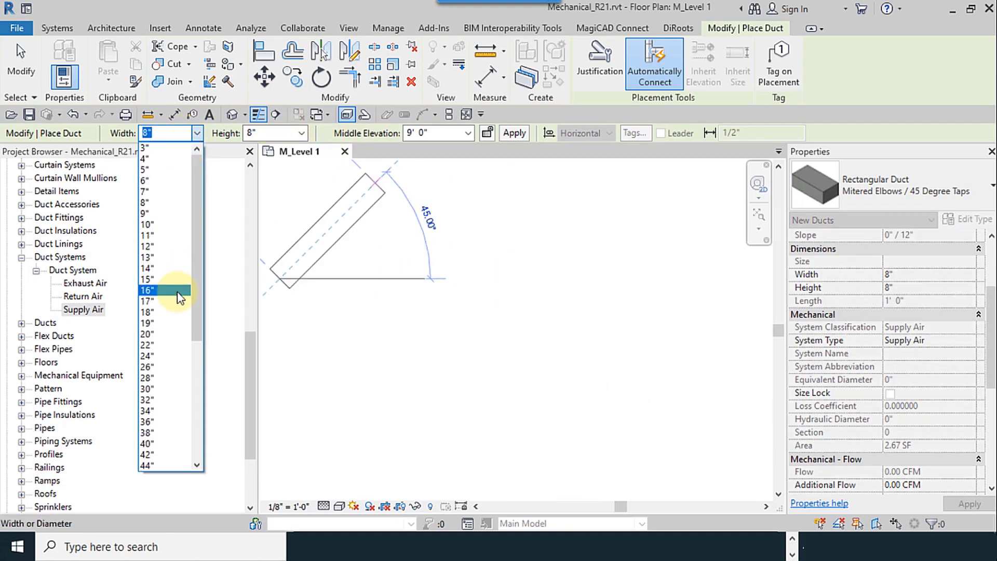
pyautogui.click(174, 334)
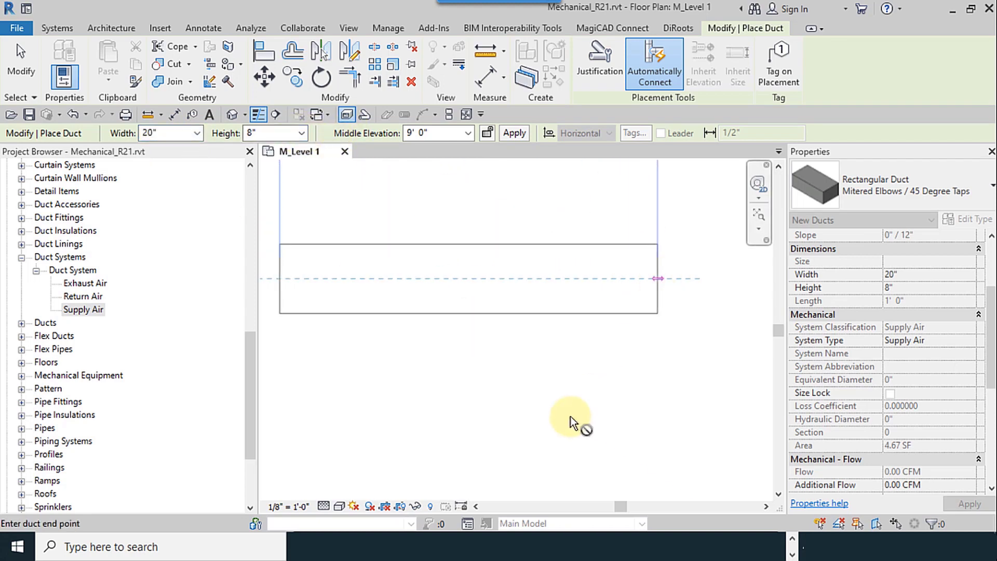
pyautogui.scroll(-4, 367, 309)
pyautogui.rightClick(389, 270)
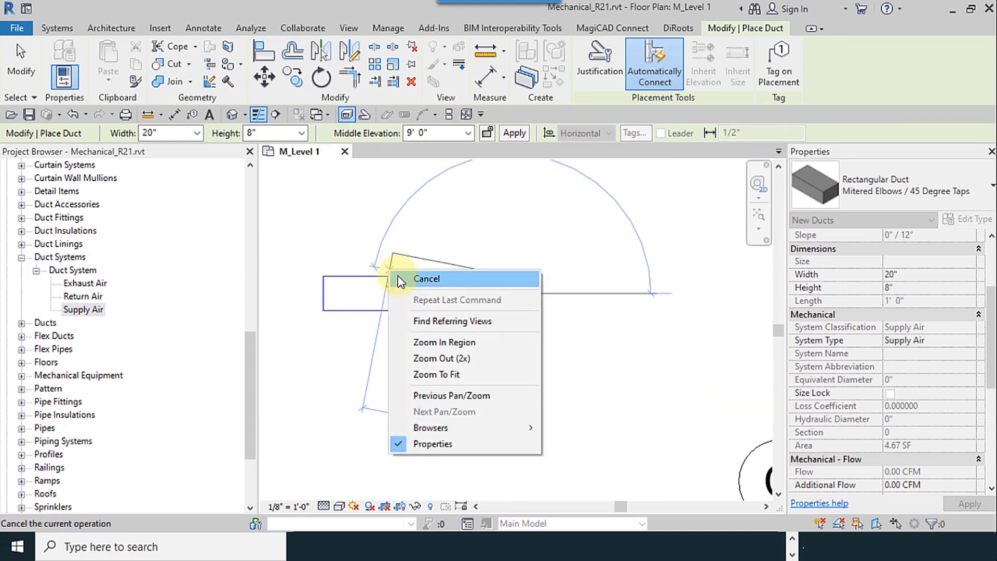
pyautogui.click(398, 281)
# - Turn off Thin Lines so true line weights display, and narrow the Project Browser to enlarge the drawing area
pyautogui.scroll(2, 367, 309)
pyautogui.moveTo(375, 332); pyautogui.dragTo(393, 347, button='middle')
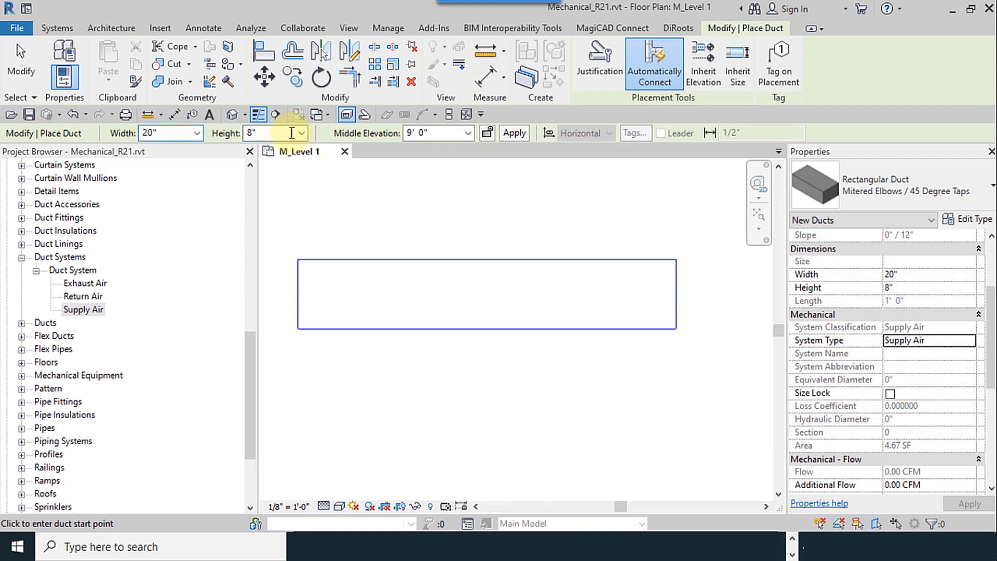
pyautogui.click(264, 120)
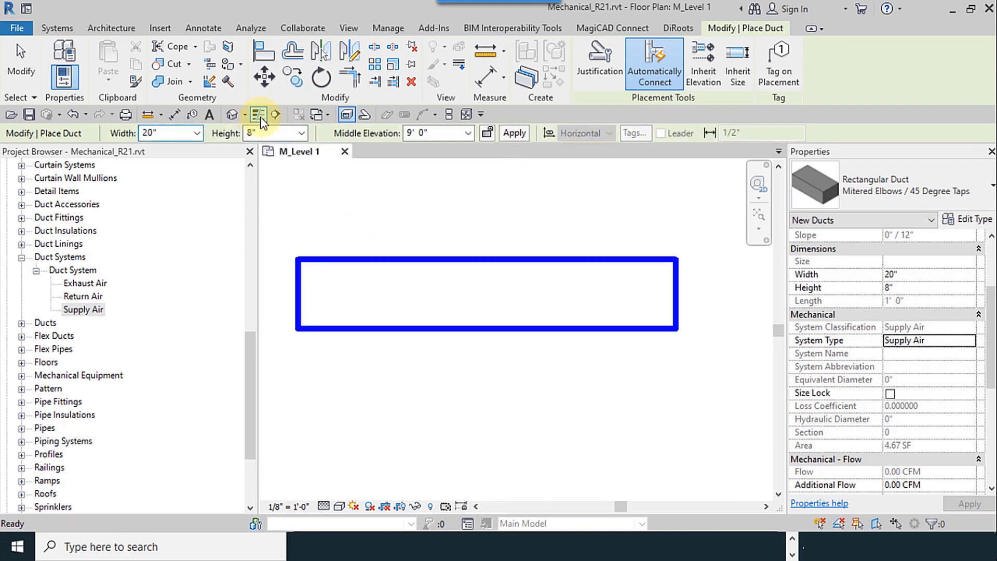
pyautogui.click(262, 122)
pyautogui.click(261, 122)
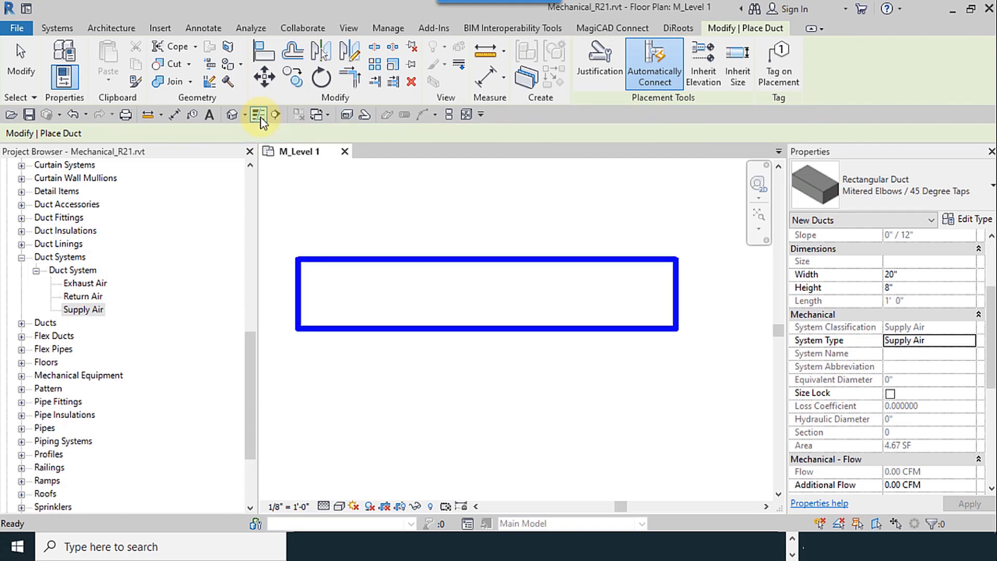
pyautogui.moveTo(258, 233); pyautogui.dragTo(174, 232)
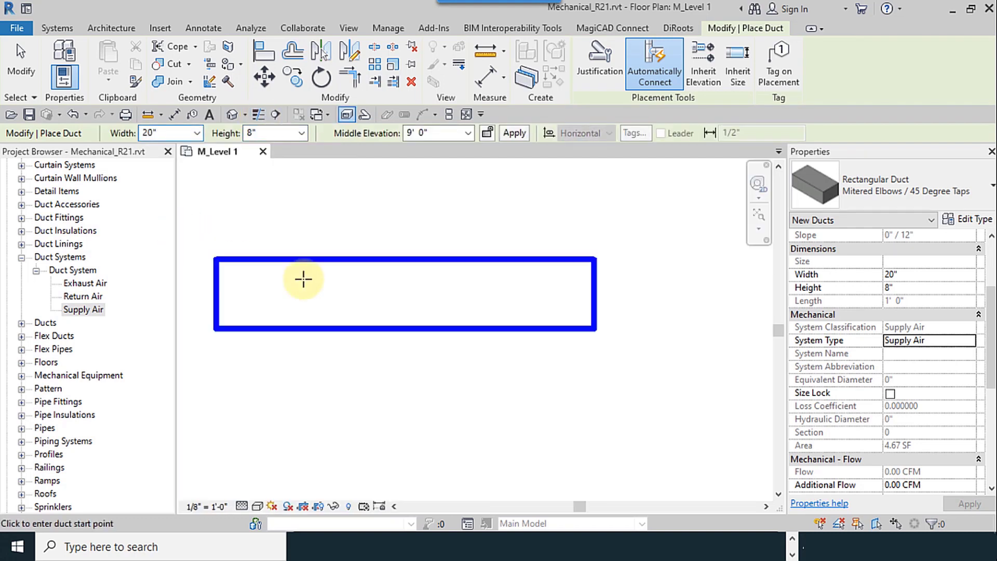
# - Set the system type to Return Air and draw a parallel horizontal duct just below the supply duct, matching its length
pyautogui.scroll(-3, 338, 301)
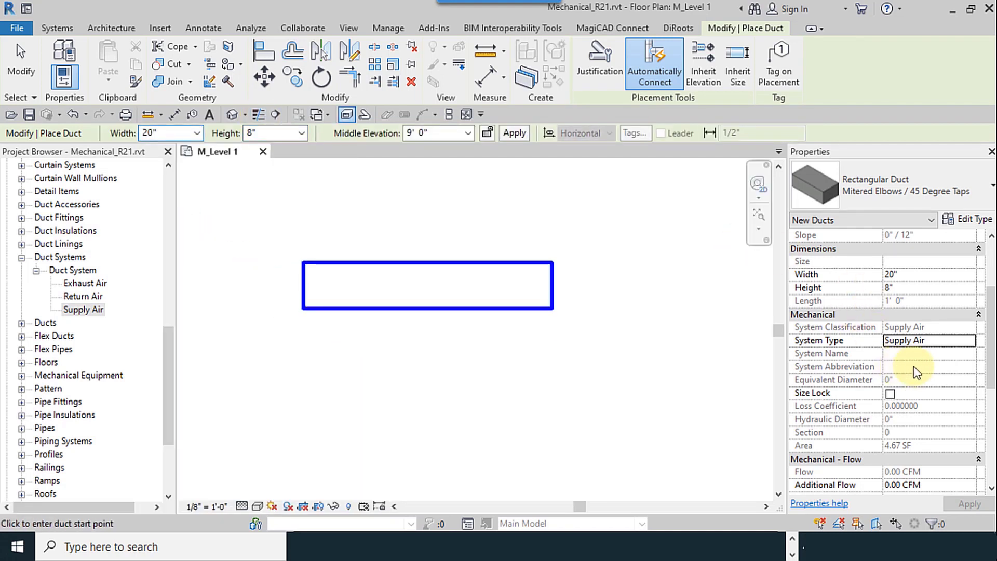
pyautogui.click(972, 343)
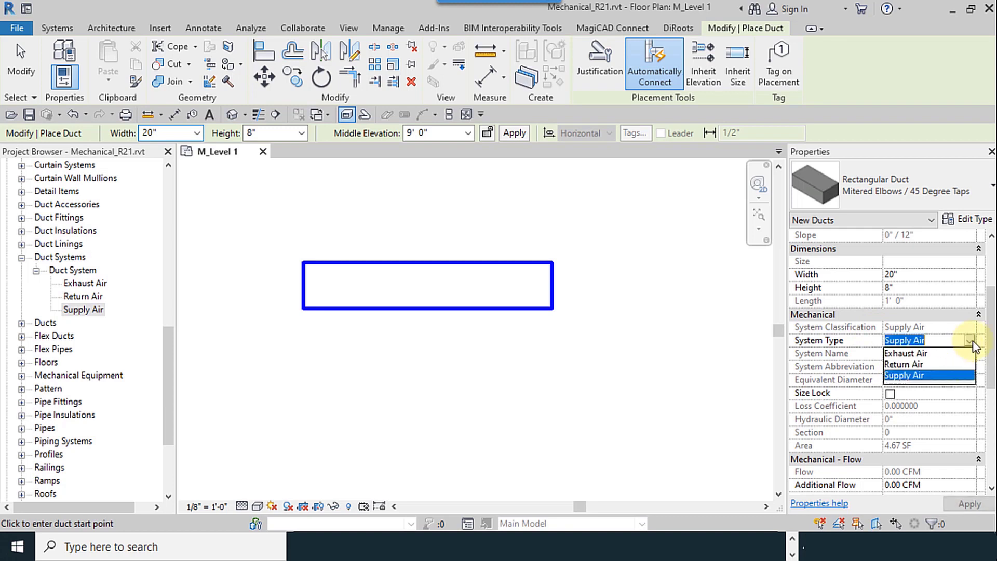
pyautogui.click(903, 365)
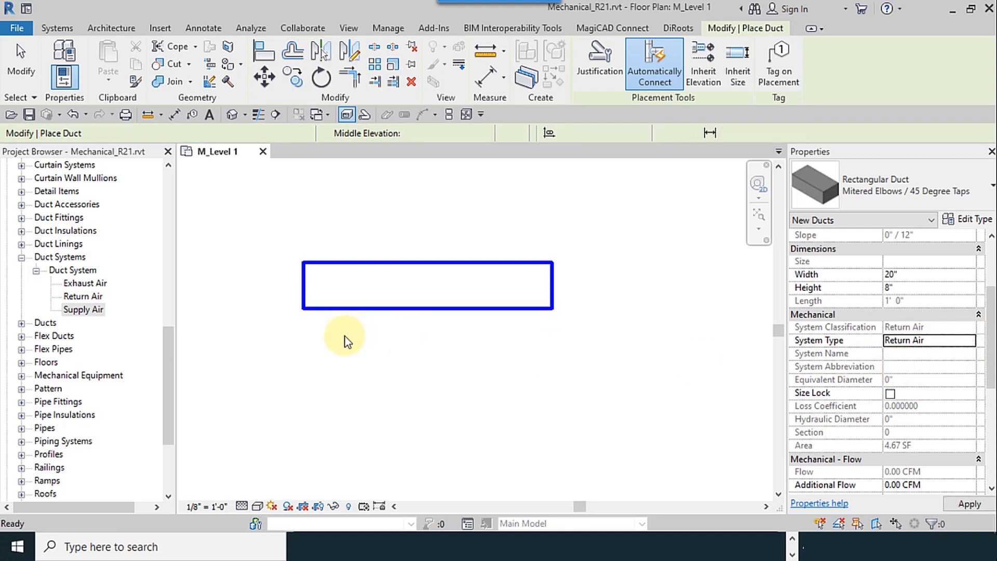
pyautogui.click(301, 372)
pyautogui.click(552, 372)
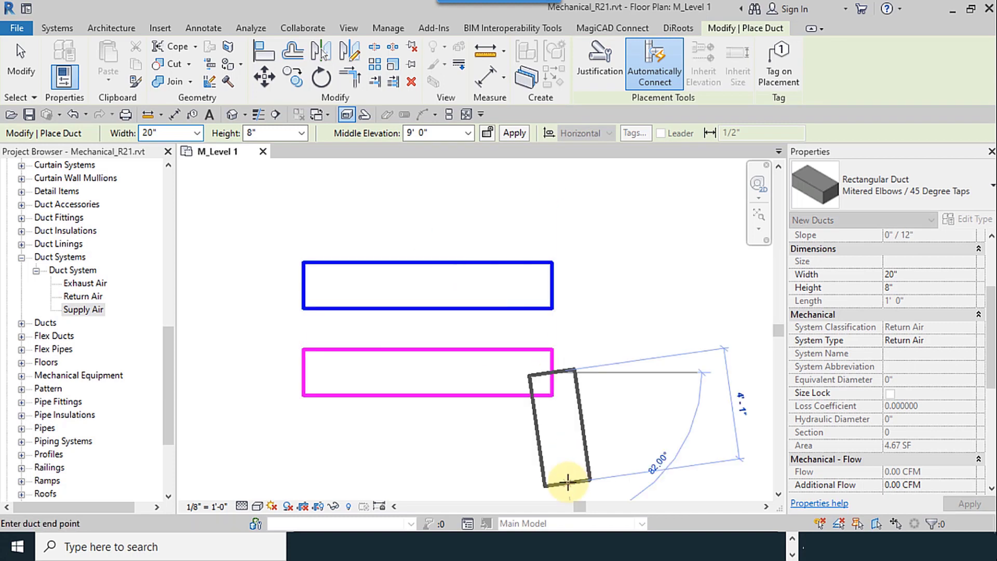
pyautogui.rightClick(642, 185)
pyautogui.click(676, 197)
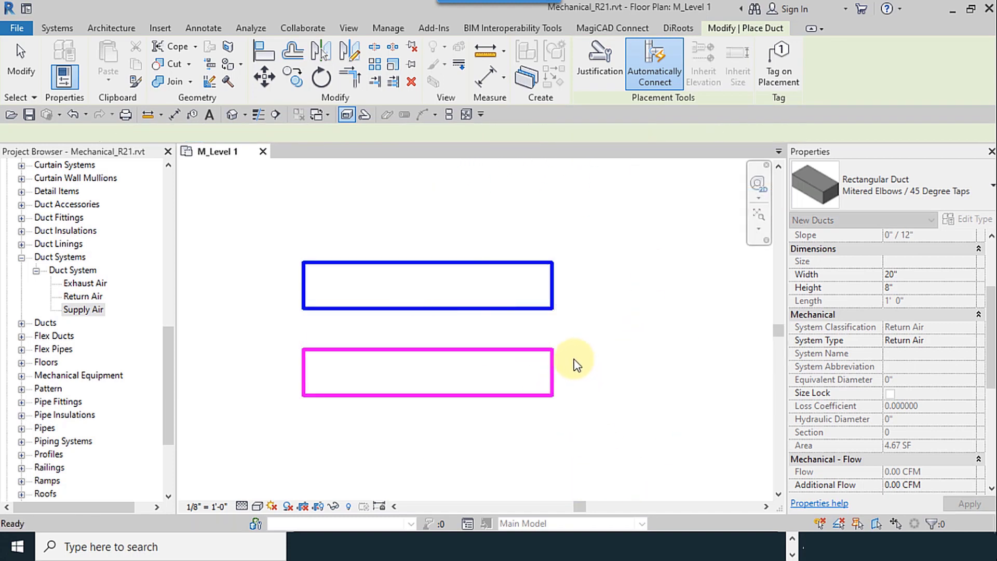
# - Set the system type to Exhaust Air and draw a third parallel horizontal duct below the return duct
pyautogui.moveTo(605, 333); pyautogui.dragTo(639, 301, button='middle')
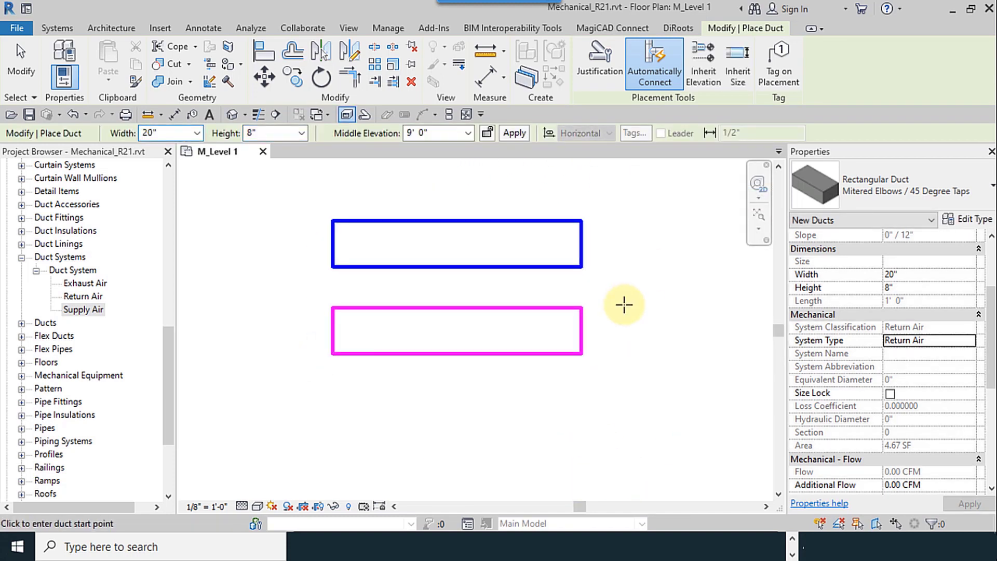
pyautogui.click(962, 343)
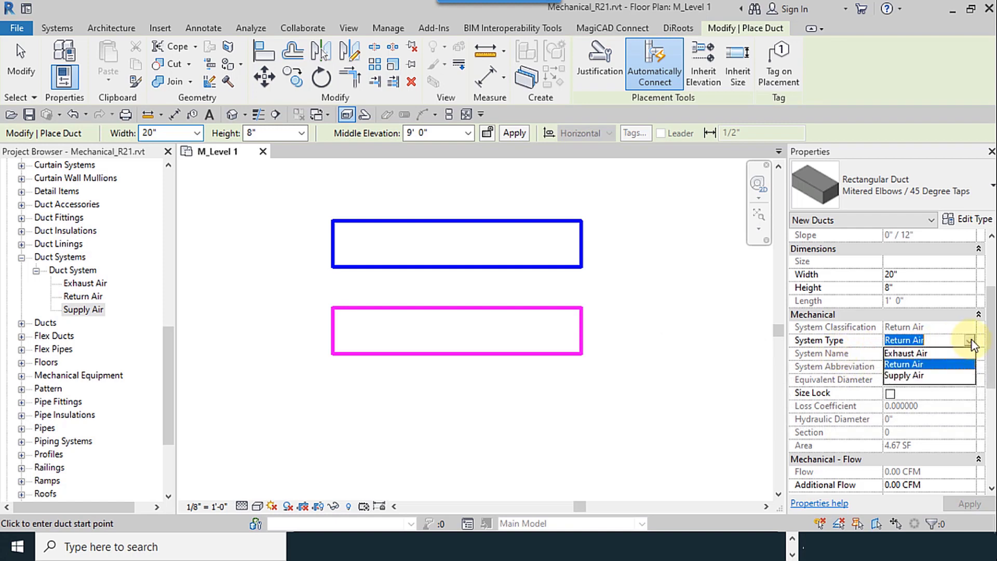
pyautogui.click(910, 354)
pyautogui.click(332, 425)
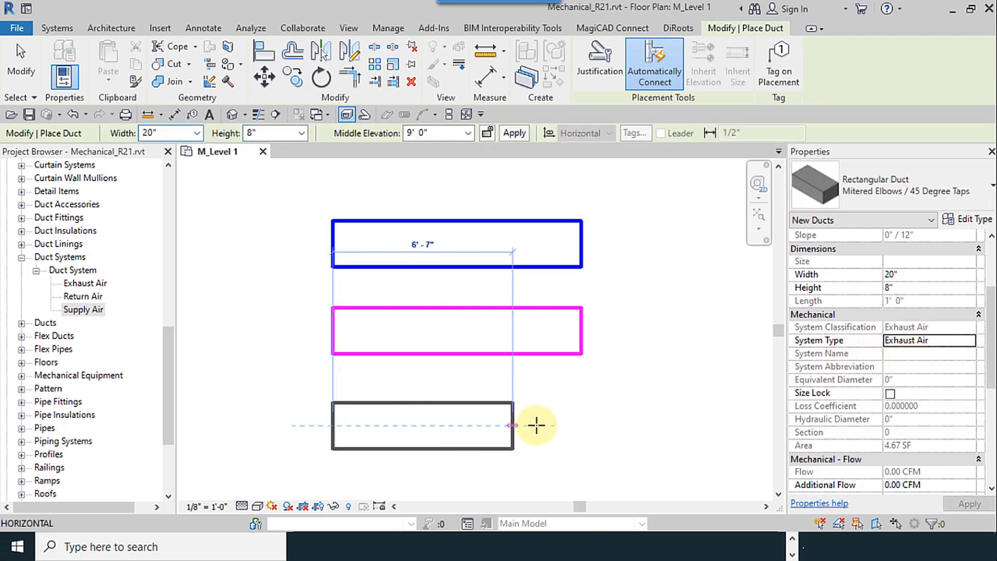
pyautogui.click(588, 425)
pyautogui.rightClick(276, 183)
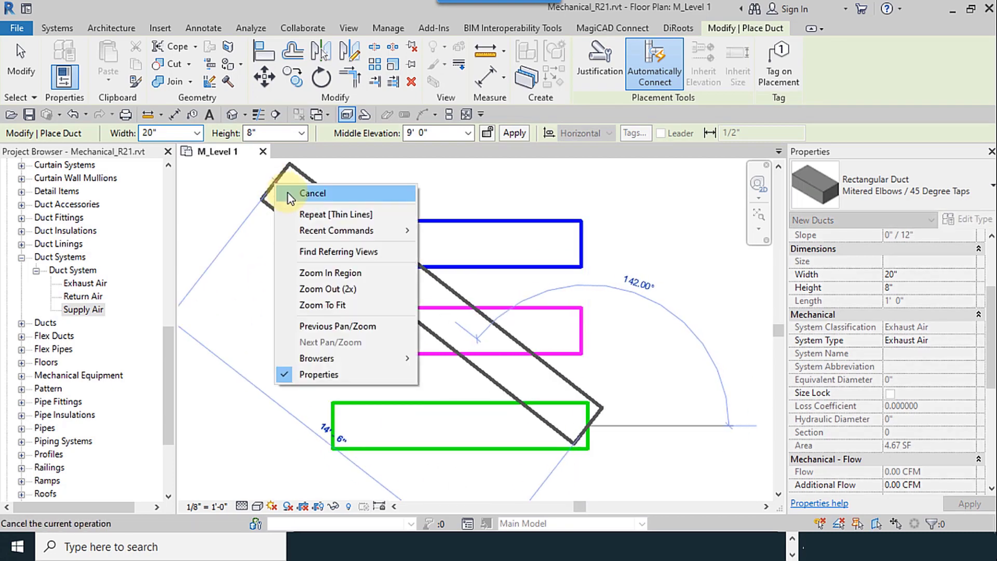
pyautogui.click(301, 194)
# - Try to draw a vertical riser to 15' 0" at the supply duct's right end with the Exhaust Air system type
pyautogui.moveTo(379, 332); pyautogui.dragTo(446, 329, button='middle')
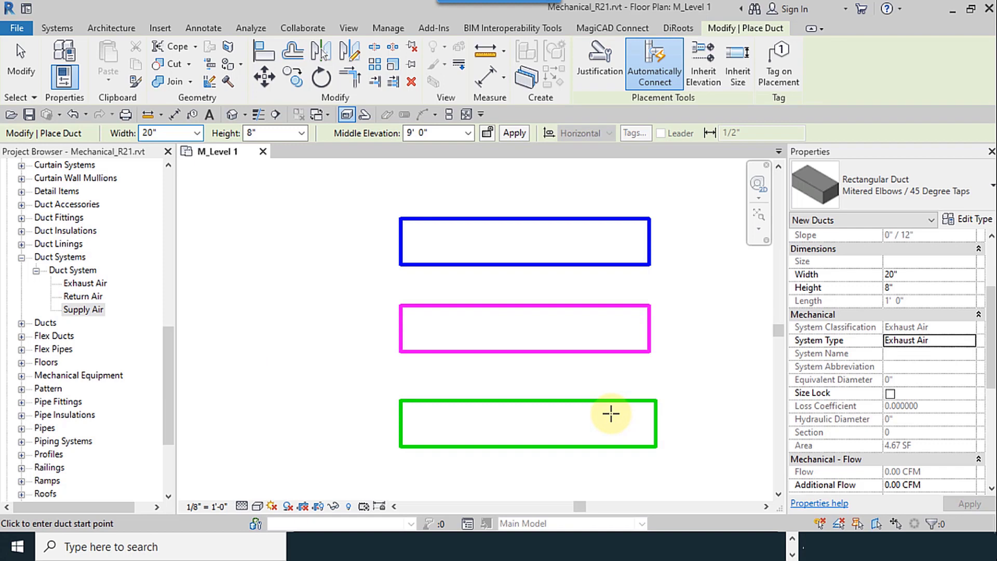
pyautogui.moveTo(661, 361); pyautogui.dragTo(521, 371, button='middle')
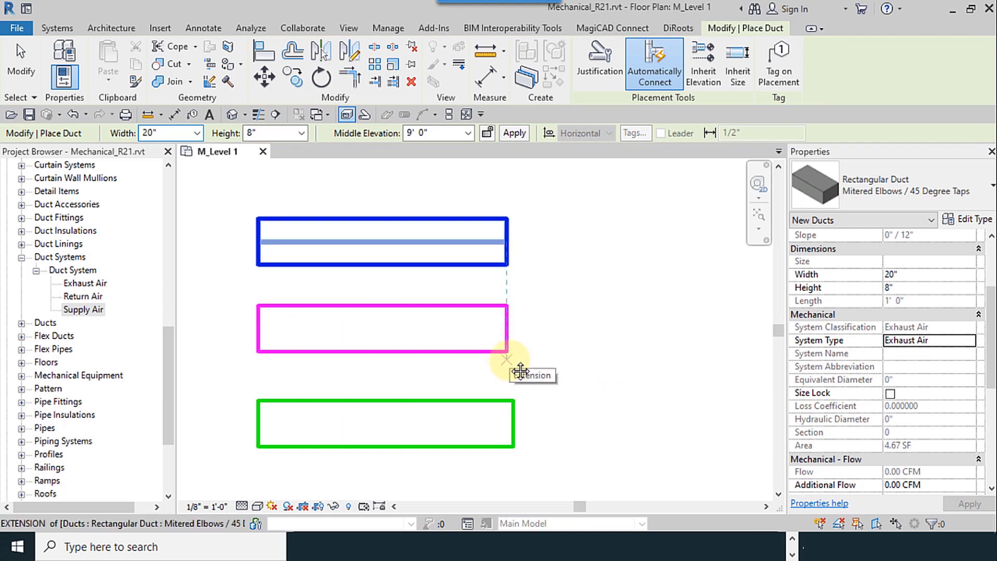
pyautogui.click(507, 242)
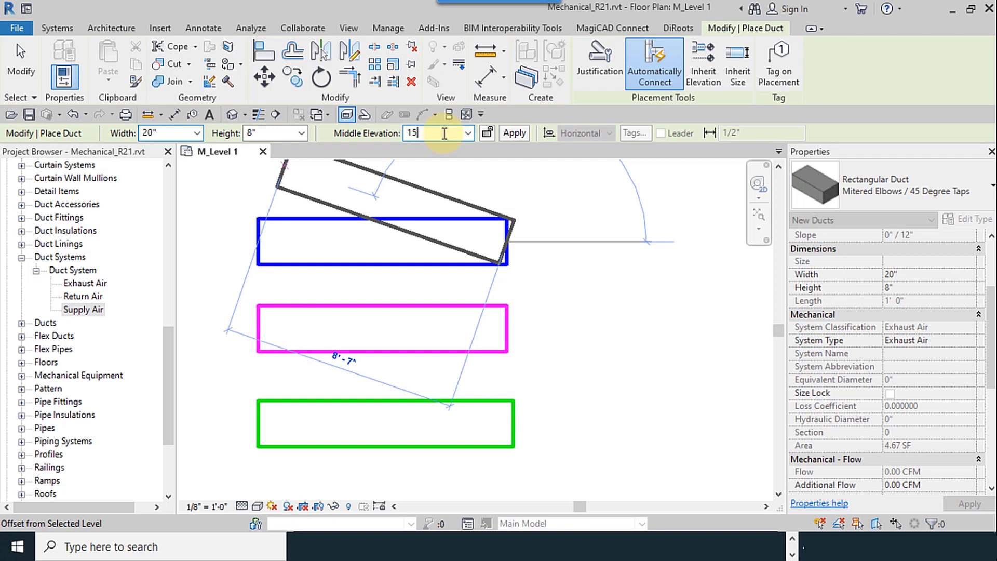
pyautogui.press('Return')
pyautogui.click(513, 133)
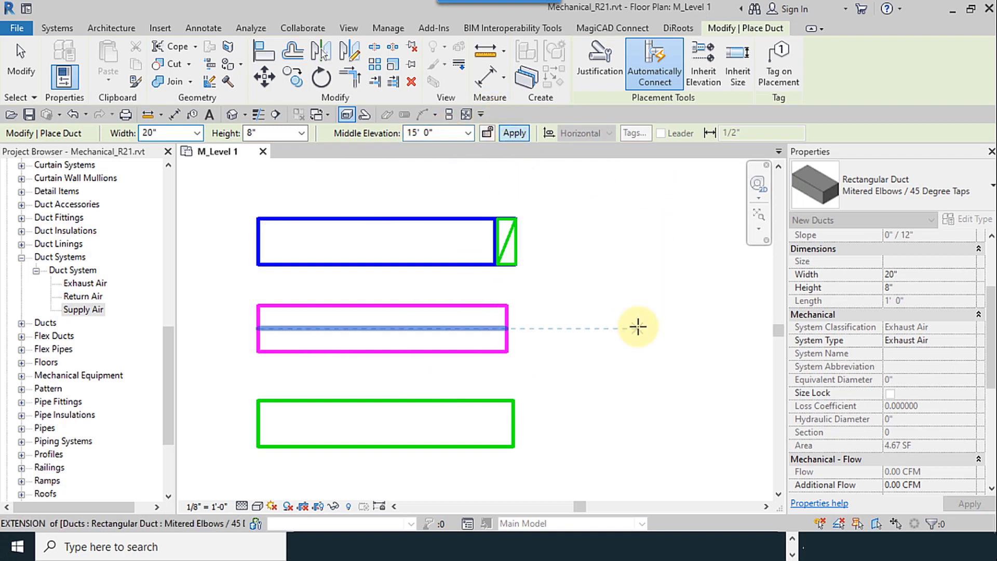
pyautogui.click(71, 115)
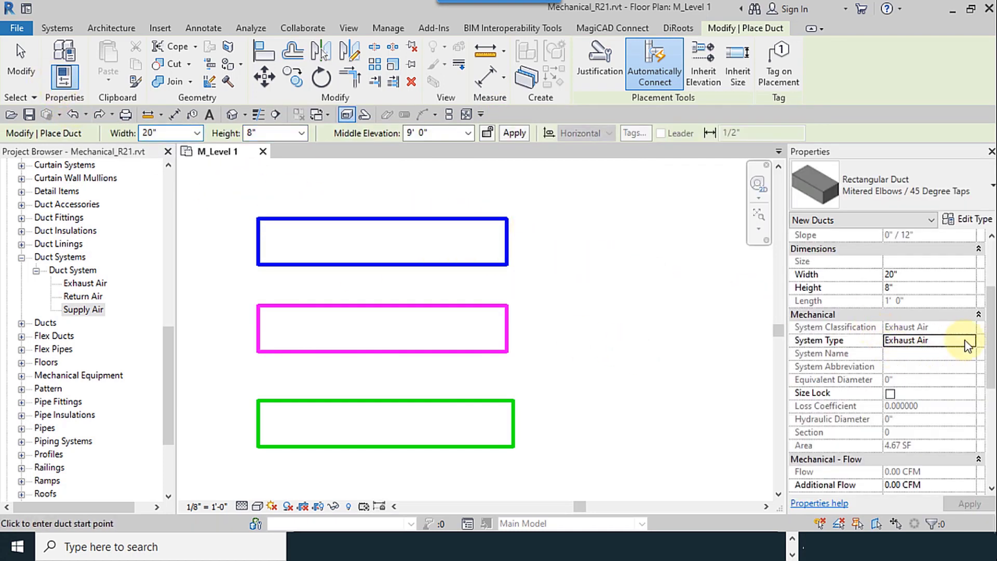
# - Set the system type to Supply Air and draw a riser from the supply duct's right end up to a 15' 0" middle elevation
pyautogui.click(968, 342)
pyautogui.click(904, 375)
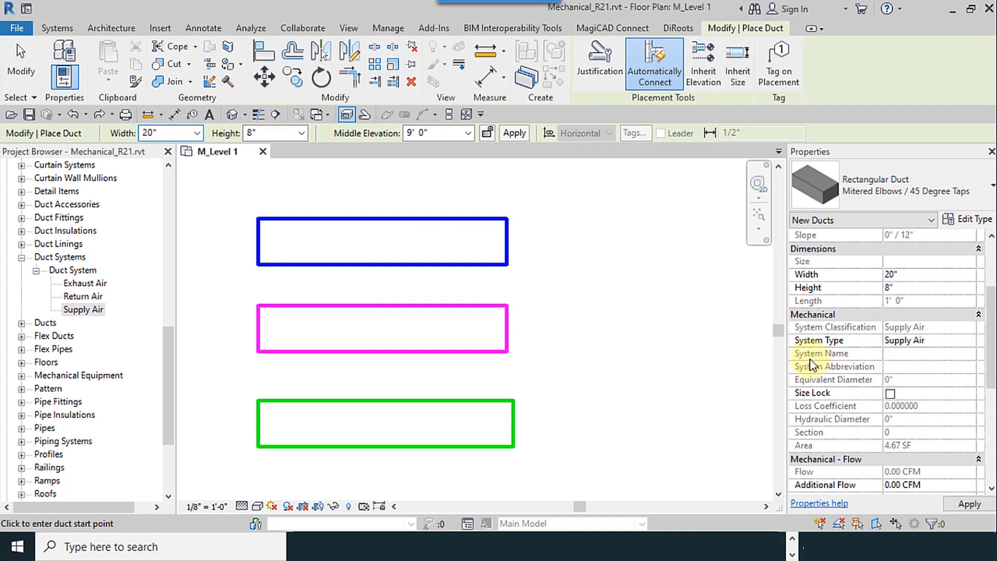
pyautogui.click(509, 244)
pyautogui.click(468, 133)
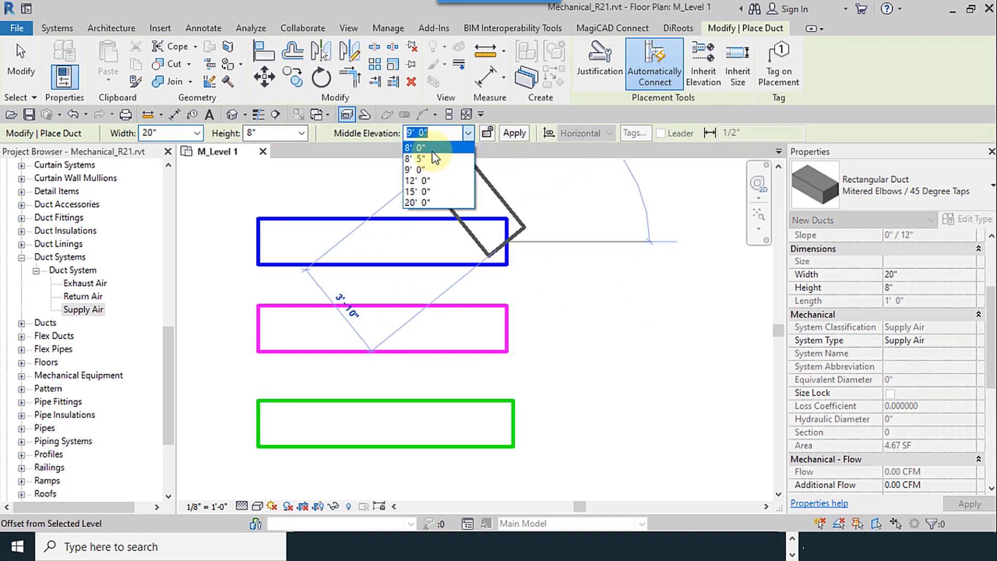
pyautogui.click(426, 191)
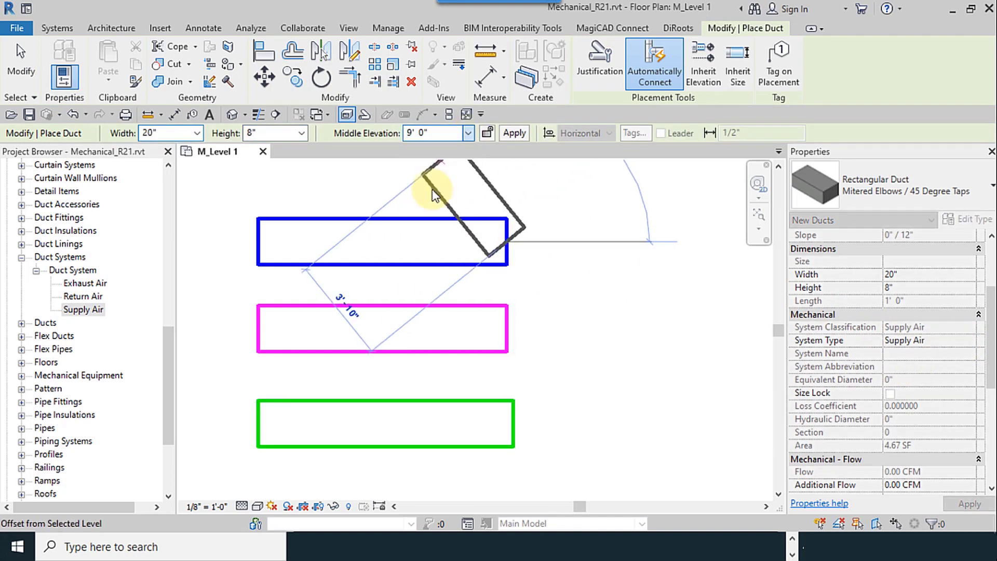
pyautogui.click(521, 136)
pyautogui.moveTo(590, 283); pyautogui.dragTo(659, 299, button='middle')
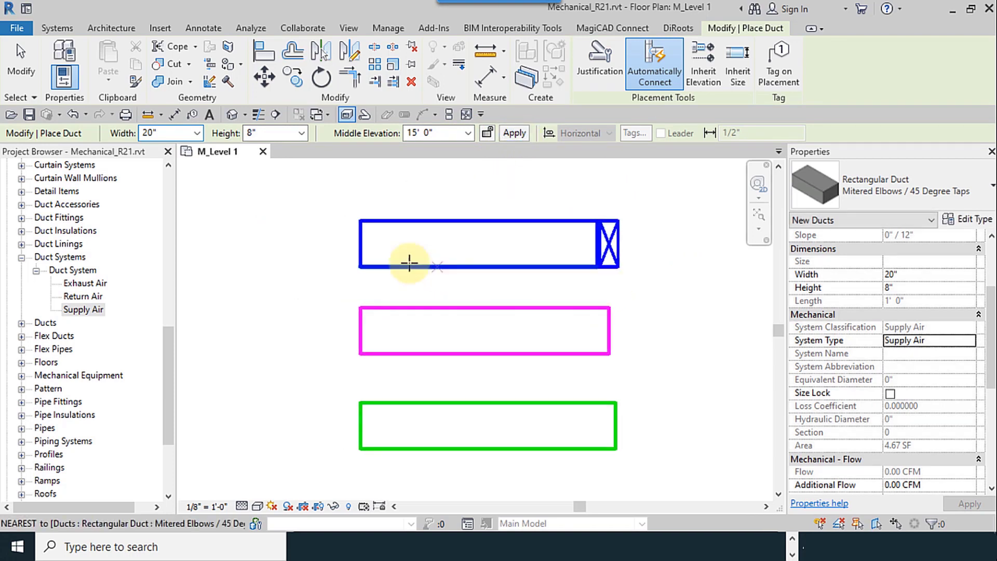
# - Draw a vertical drop from the supply duct's left end down to a 0' 0" middle elevation
pyautogui.click(363, 242)
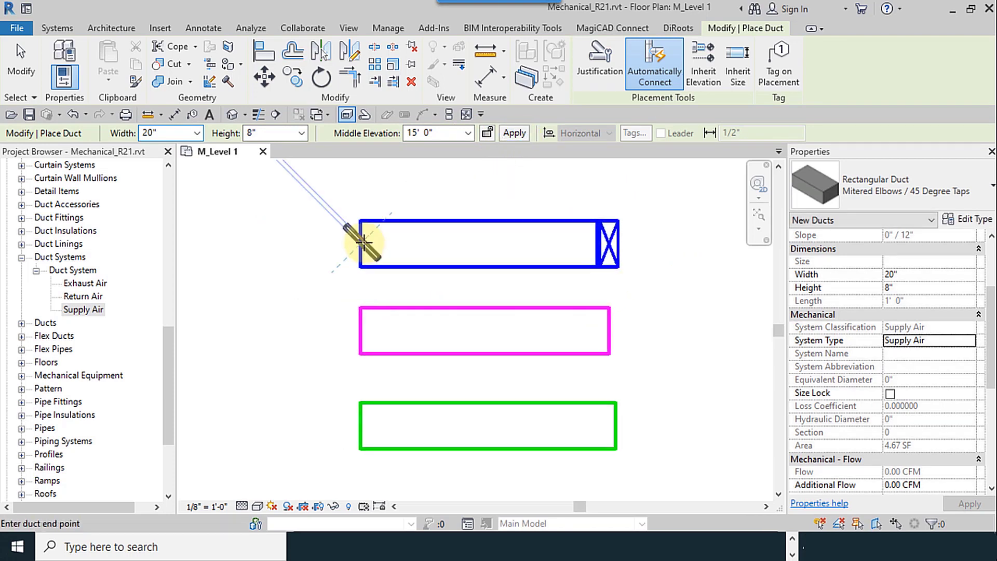
pyautogui.click(468, 133)
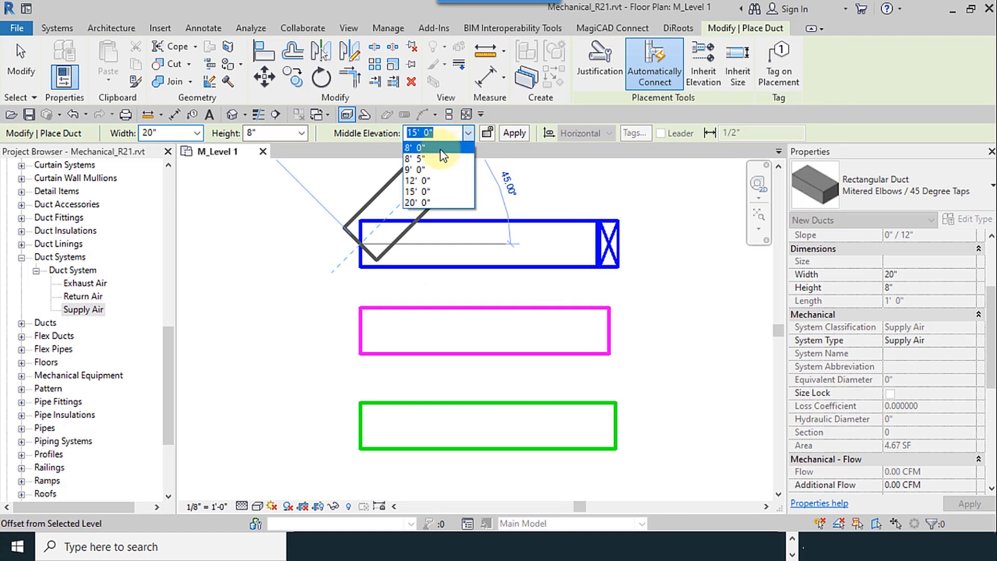
pyautogui.click(315, 134)
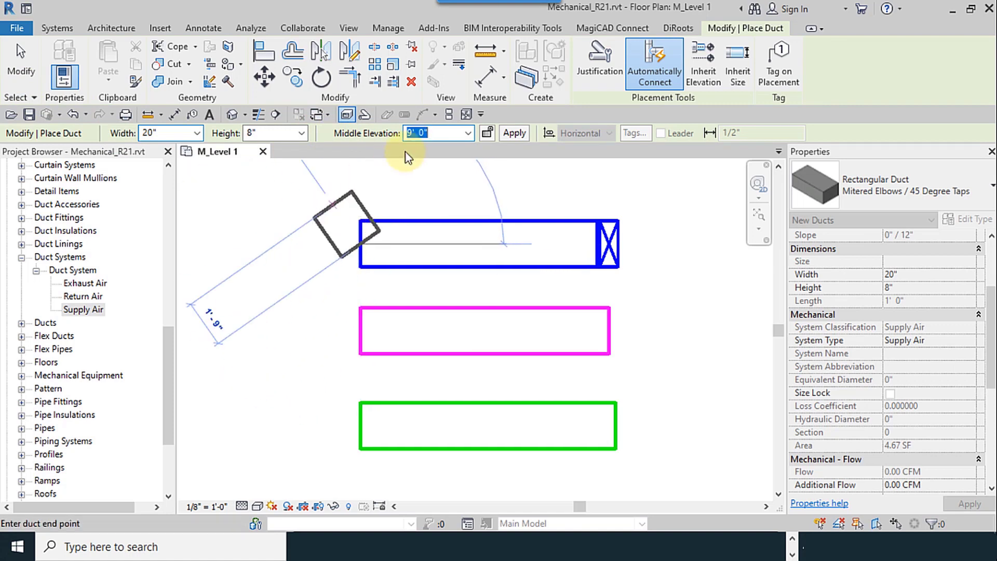
pyautogui.moveTo(439, 134); pyautogui.dragTo(390, 134)
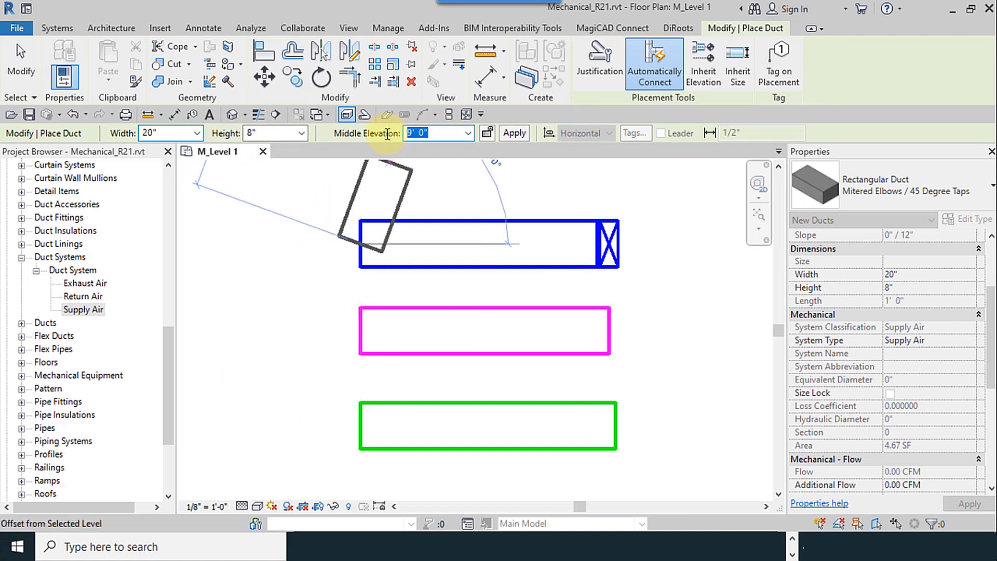
pyautogui.write('0')
pyautogui.click(510, 134)
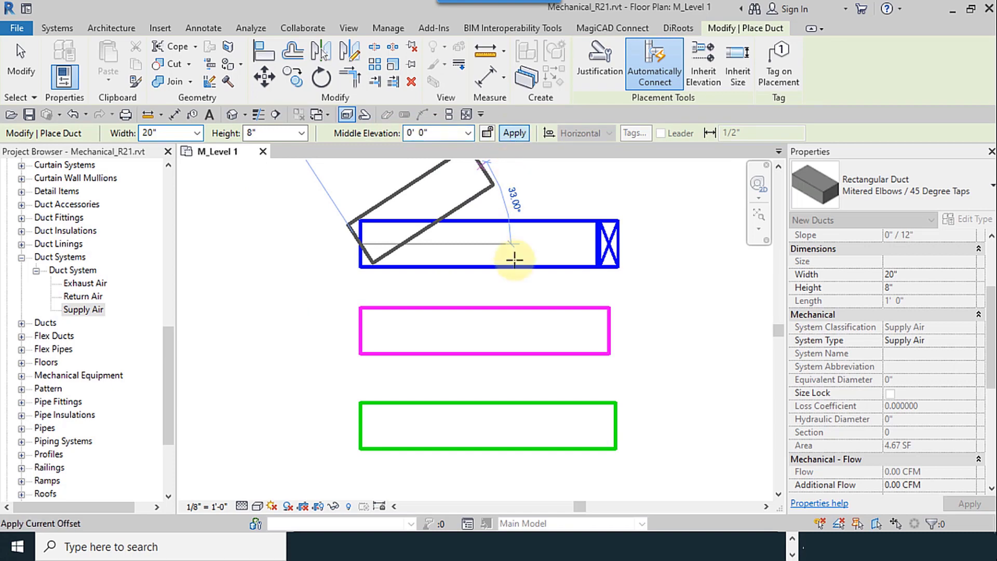
pyautogui.click(514, 251)
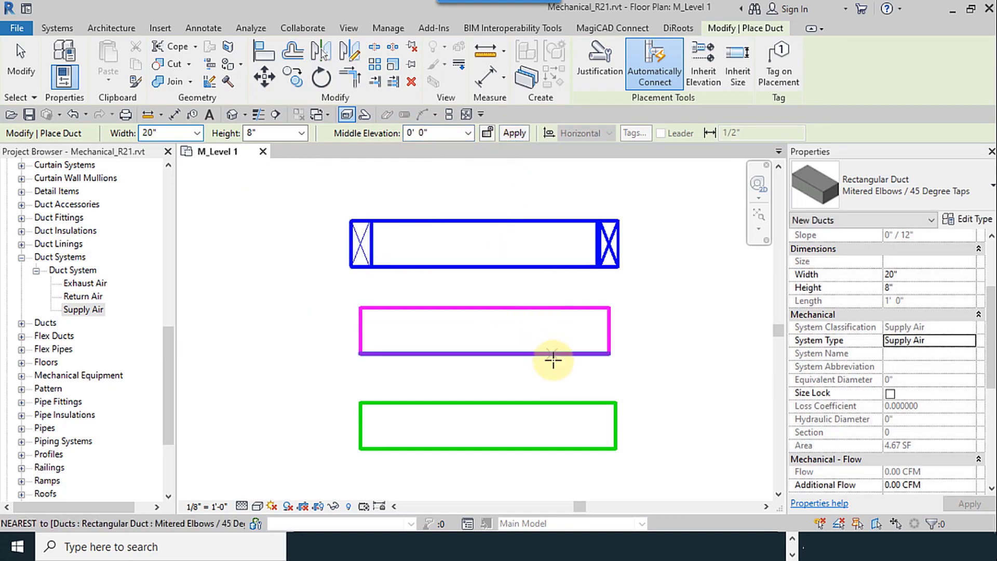
# - Select all three ducts with their fittings and isolate them in a 3D view using Selection Box
pyautogui.click(20, 68)
pyautogui.moveTo(291, 190); pyautogui.dragTo(640, 494)
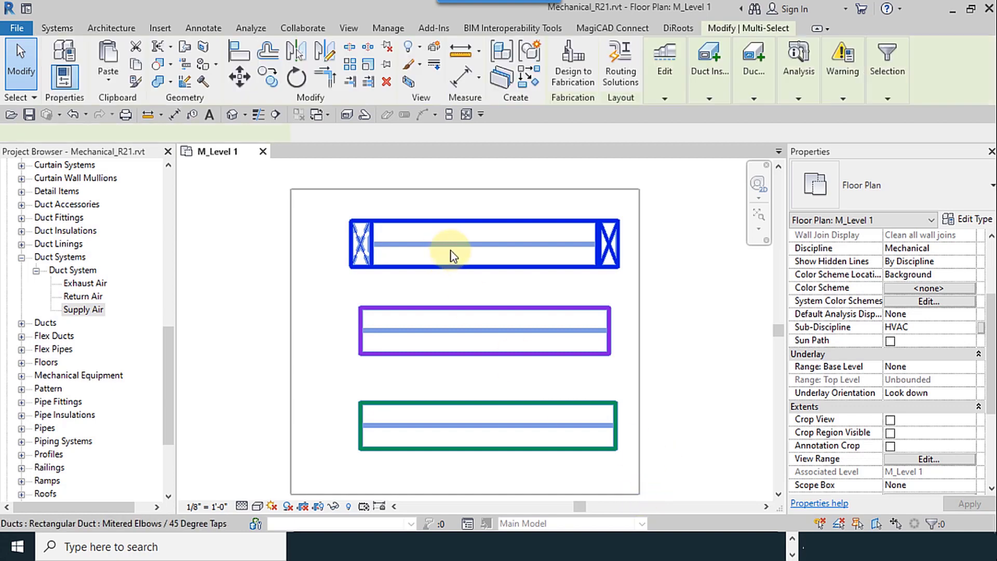
pyautogui.click(409, 83)
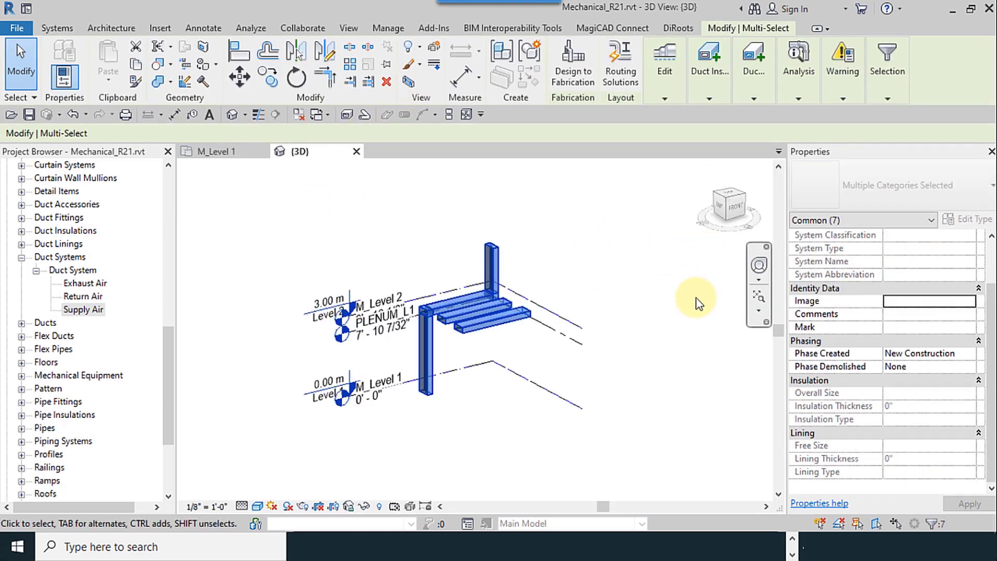
pyautogui.click(490, 413)
pyautogui.moveTo(467, 406); pyautogui.dragTo(498, 452, button='middle')
# - Set the 3D view's visual style to Hidden Line and close the Properties palette
pyautogui.click(258, 506)
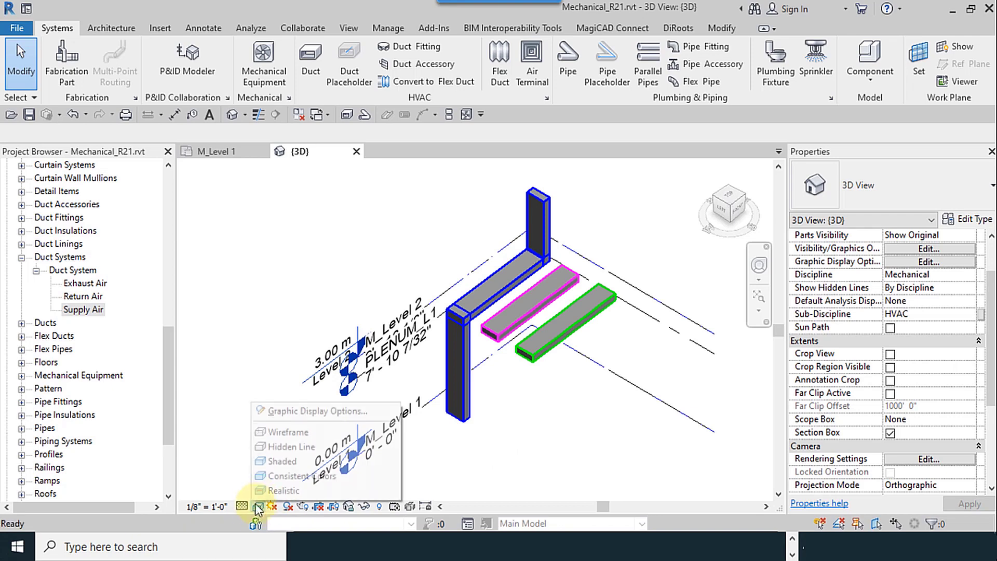
pyautogui.click(271, 450)
pyautogui.moveTo(357, 412); pyautogui.dragTo(514, 410, button='middle')
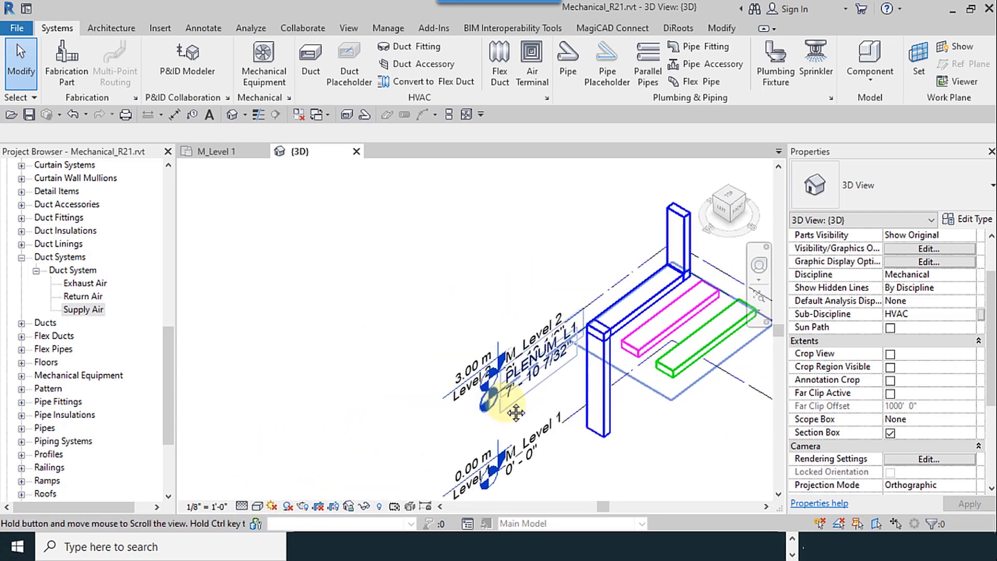
pyautogui.click(991, 152)
pyautogui.moveTo(429, 331); pyautogui.dragTo(475, 326, button='middle')
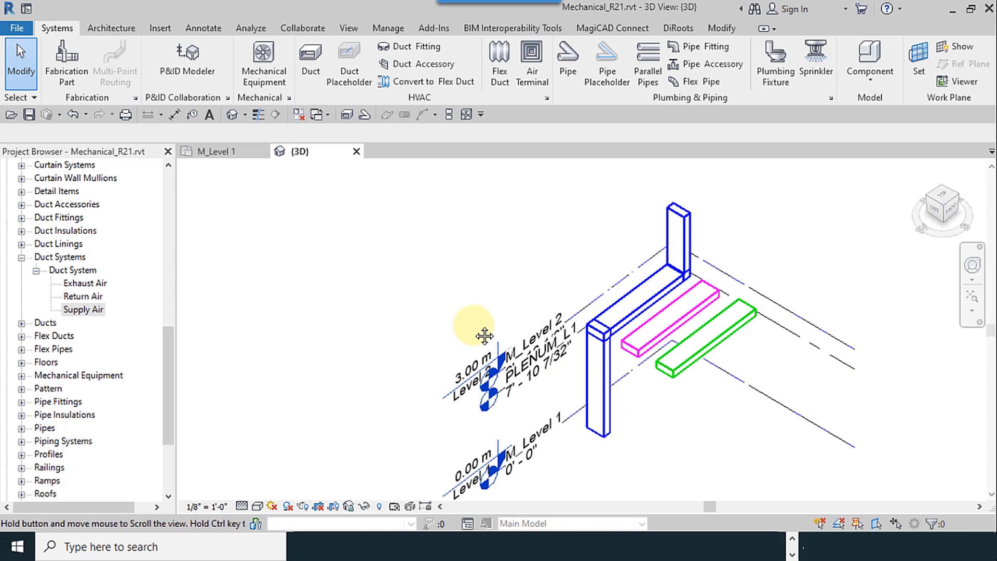
# - Tile the 3D view and the M_Level 1 plan side by side and frame the ducts in both
pyautogui.click(449, 115)
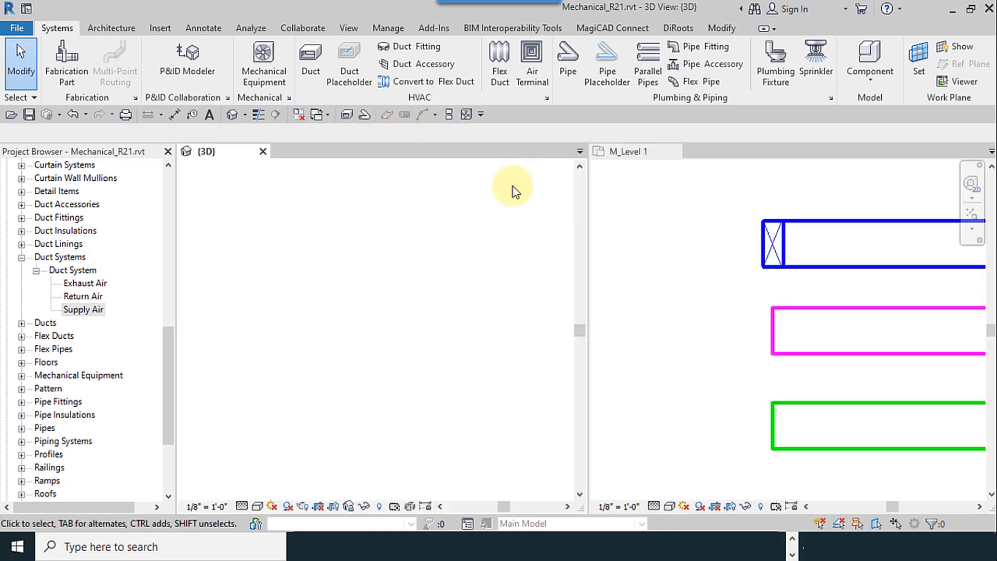
pyautogui.scroll(-4, 280, 325)
pyautogui.moveTo(302, 329); pyautogui.dragTo(240, 378, button='middle')
pyautogui.scroll(3, 376, 411)
pyautogui.scroll(-3, 665, 346)
pyautogui.click(623, 381)
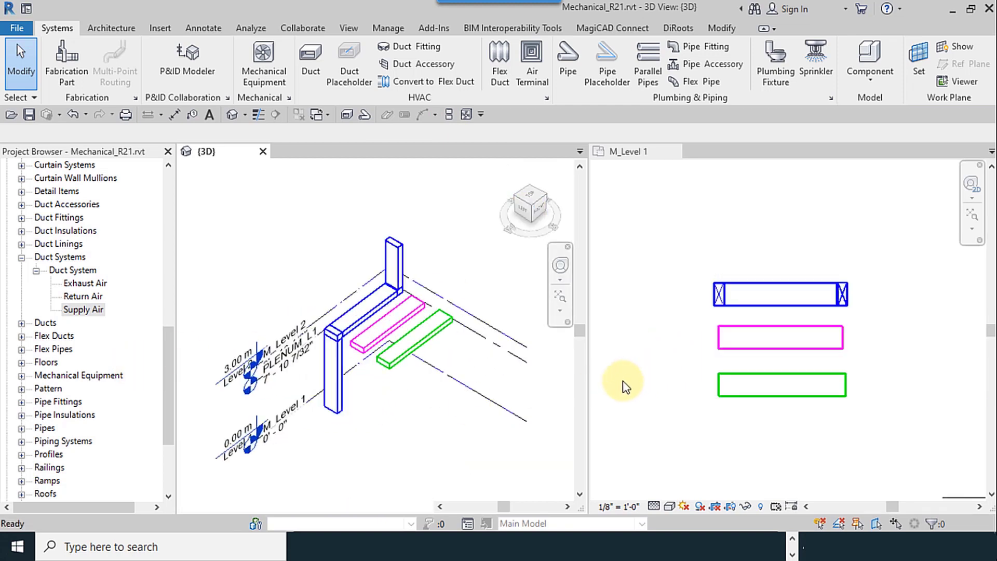
pyautogui.moveTo(698, 338); pyautogui.dragTo(655, 356, button='middle')
pyautogui.scroll(2, 671, 358)
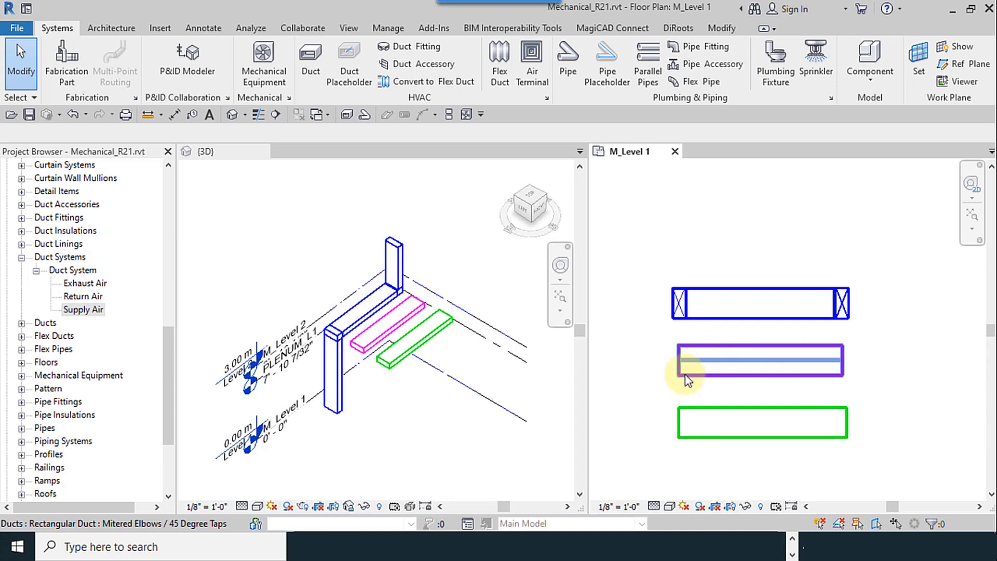
pyautogui.scroll(2, 690, 381)
# - Start a new duct similar to the return air duct from that duct's right end in the plan
pyautogui.click(865, 404)
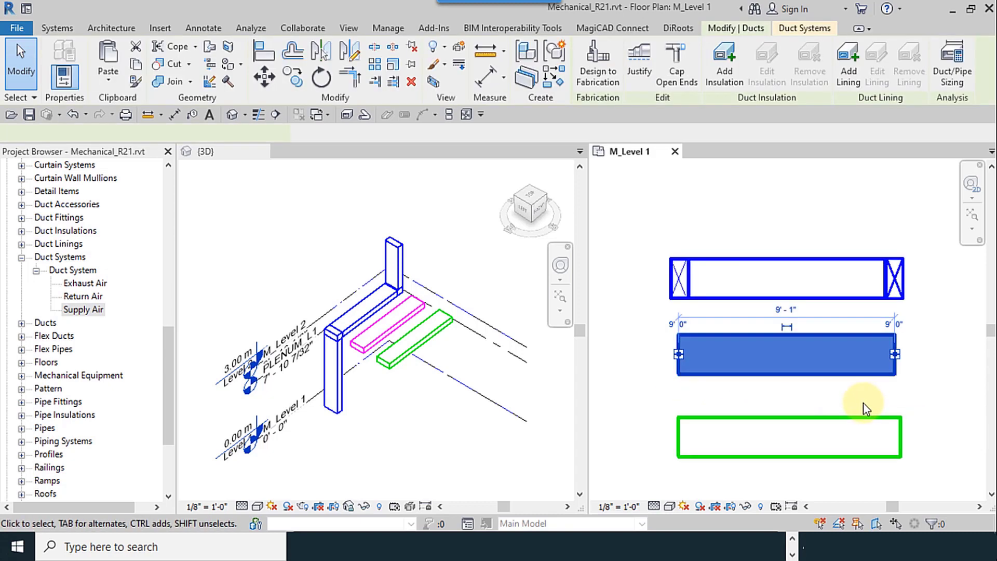
pyautogui.click(555, 78)
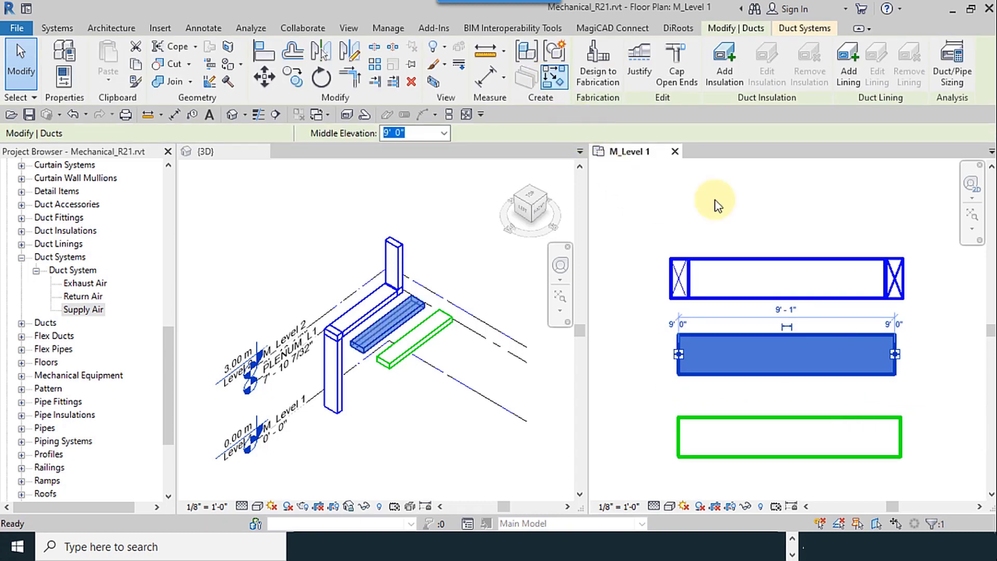
pyautogui.click(895, 355)
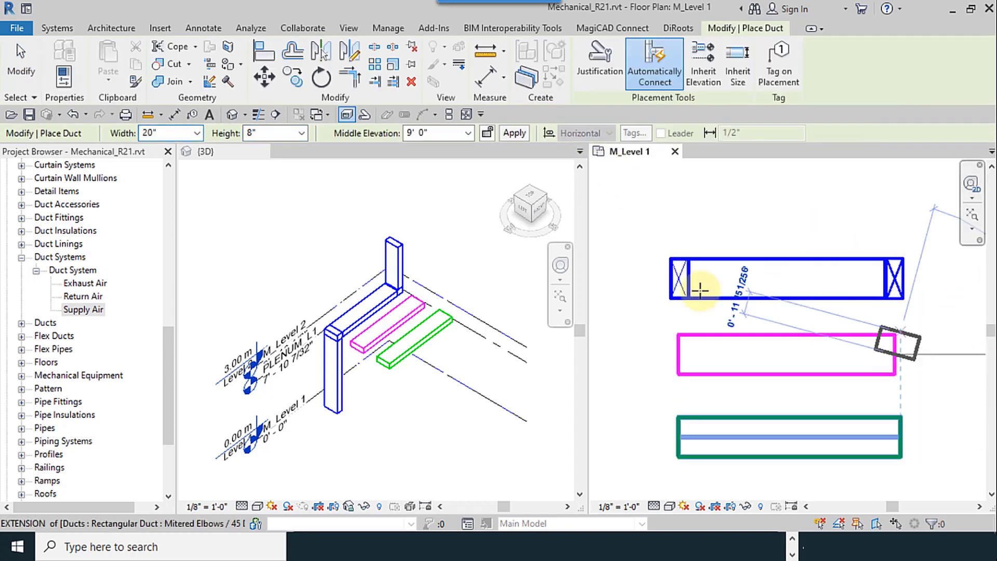
pyautogui.click(466, 134)
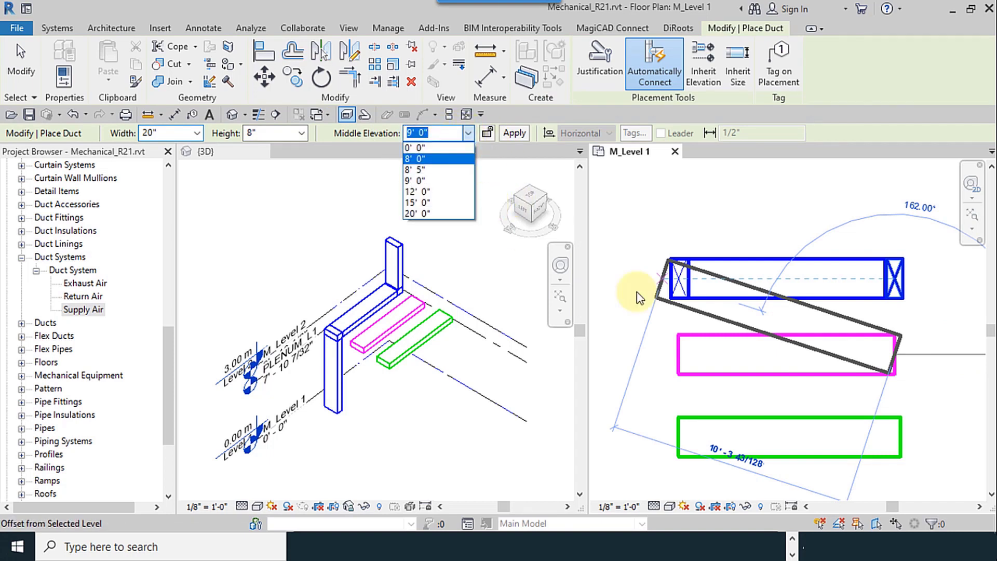
pyautogui.click(819, 148)
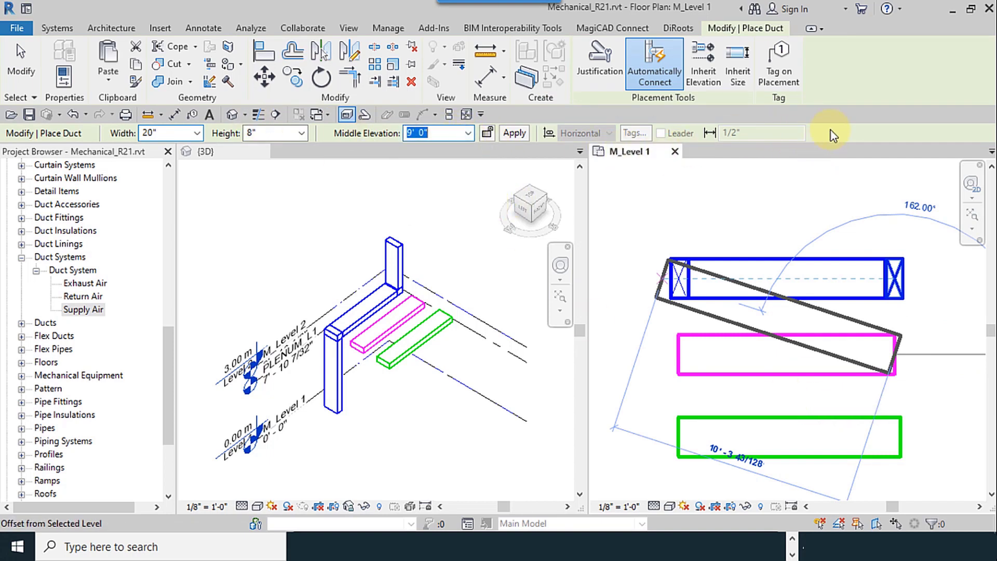
# - Reopen the Properties palette and dock it together with the Project Browser
pyautogui.rightClick(288, 275)
pyautogui.click(332, 502)
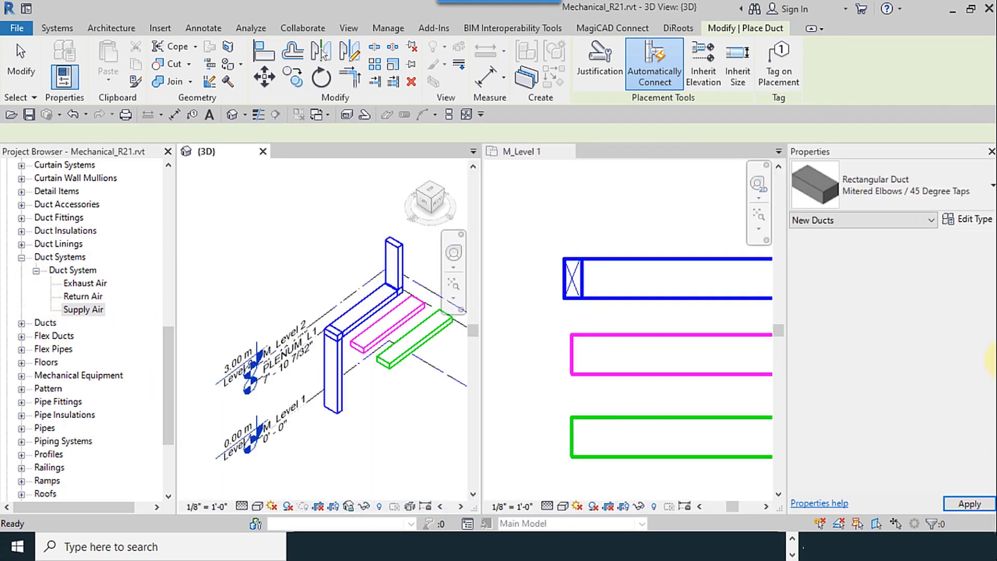
pyautogui.moveTo(897, 155); pyautogui.dragTo(139, 151)
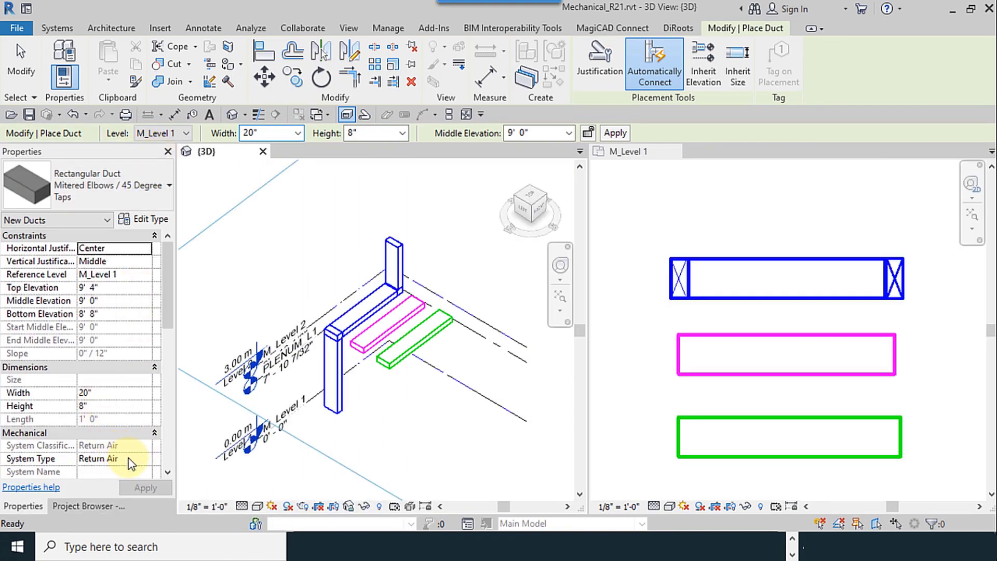
# - Draw a riser from the return air duct's right end in the plan up to a 15' 0" middle elevation
pyautogui.click(729, 152)
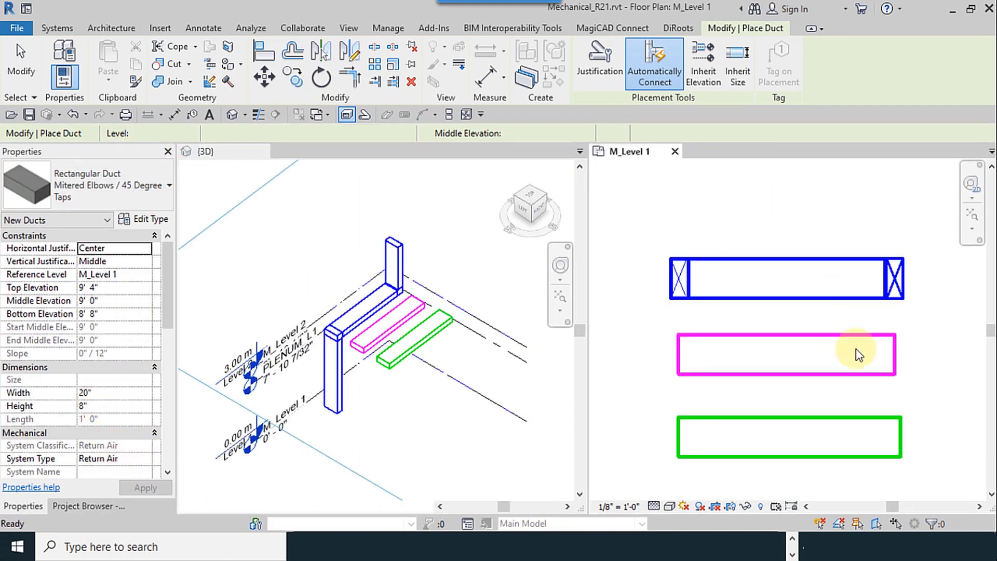
pyautogui.click(894, 354)
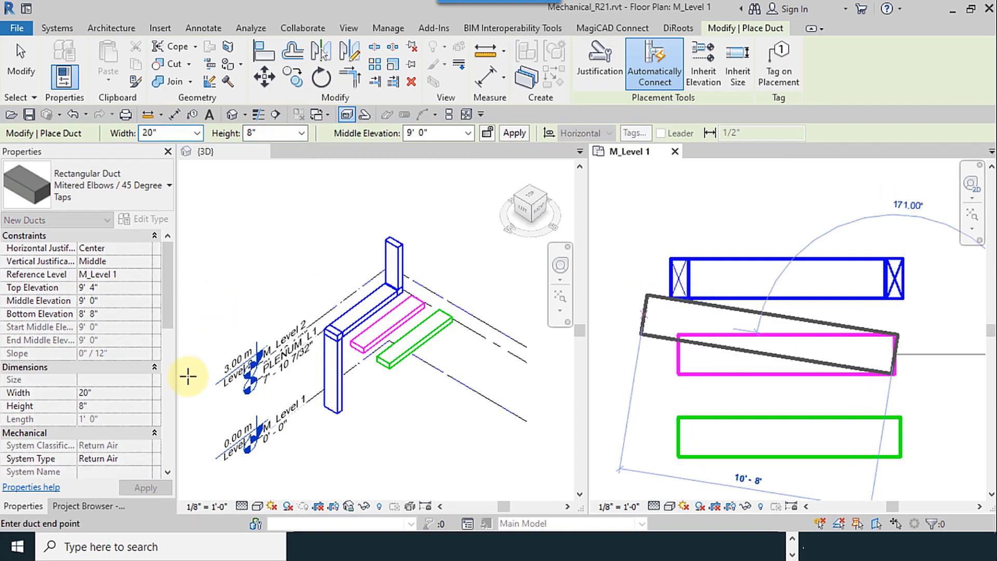
pyautogui.click(467, 133)
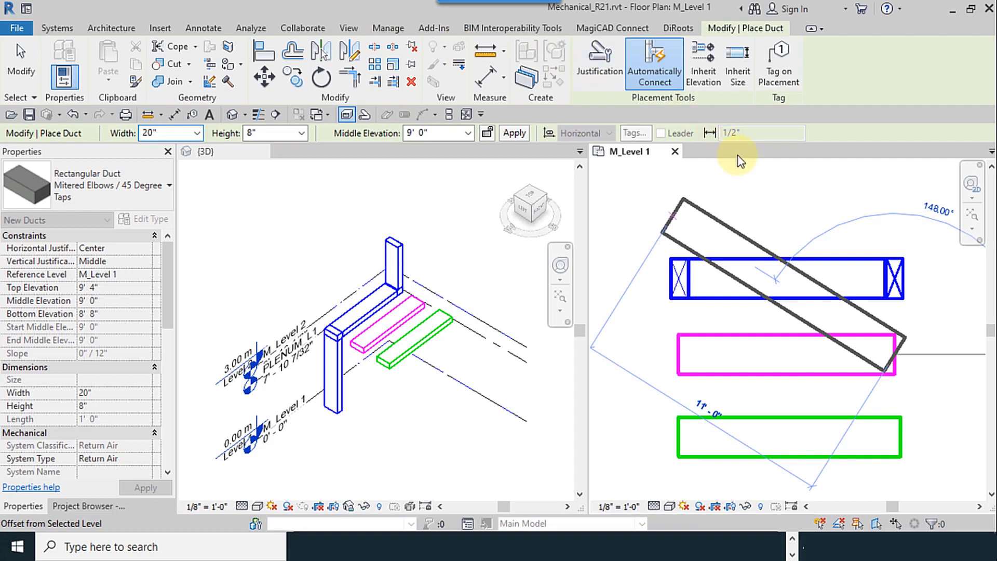
pyautogui.click(468, 134)
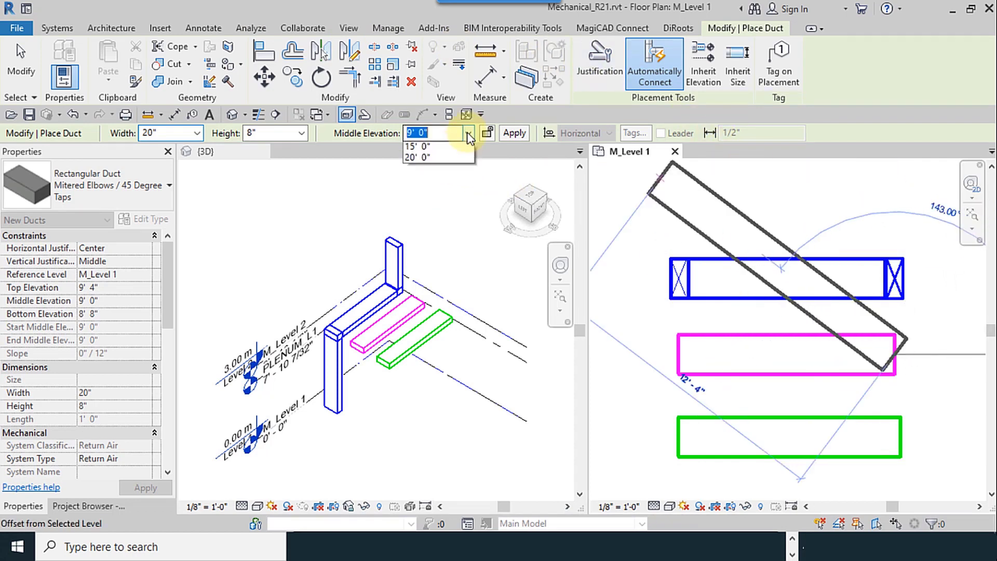
pyautogui.click(447, 196)
pyautogui.click(514, 133)
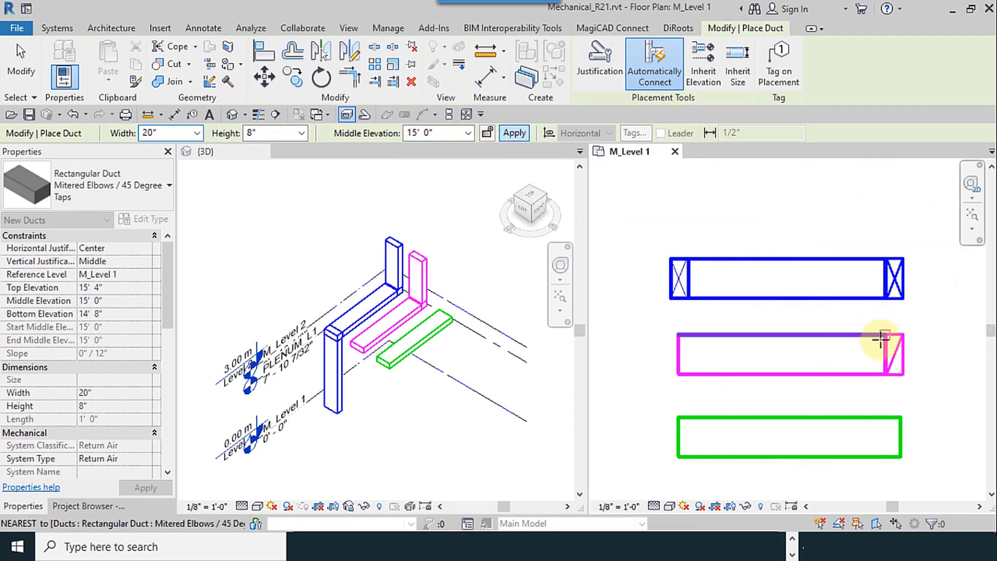
# - Draw a drop from the return air duct's left end in the plan down to a 0' 0" middle elevation
pyautogui.click(679, 353)
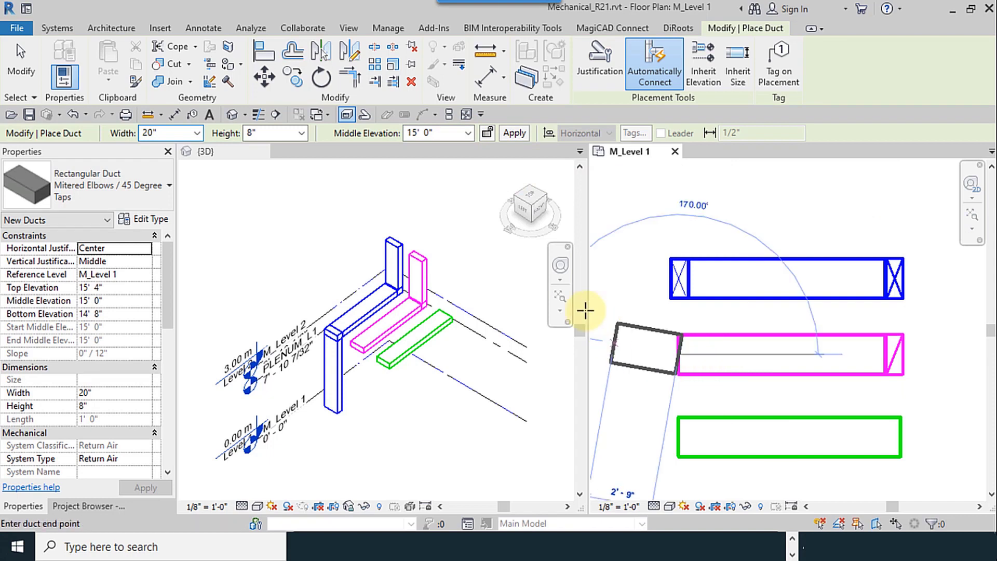
pyautogui.click(449, 134)
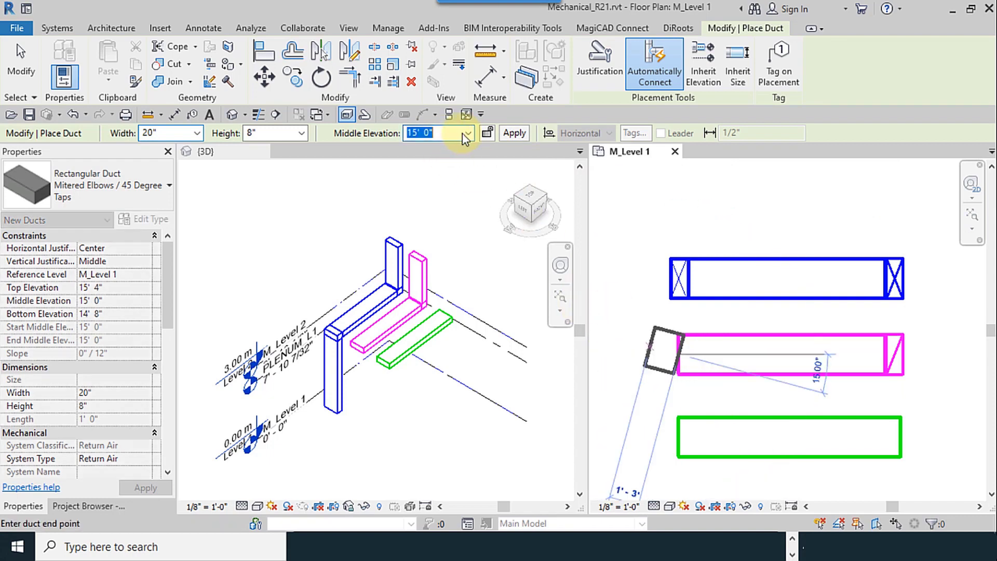
pyautogui.write('0')
pyautogui.click(515, 133)
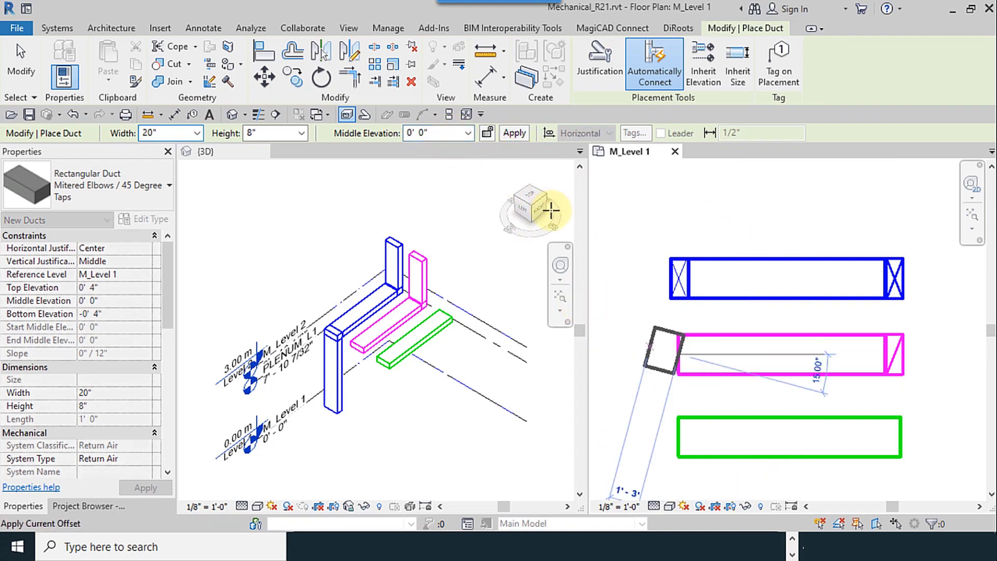
pyautogui.click(514, 133)
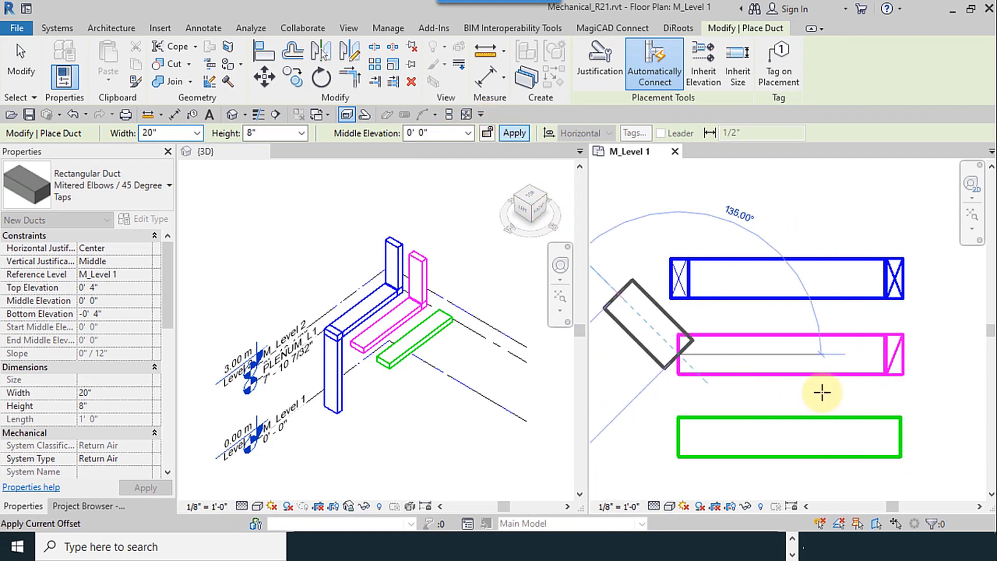
pyautogui.scroll(1, 878, 451)
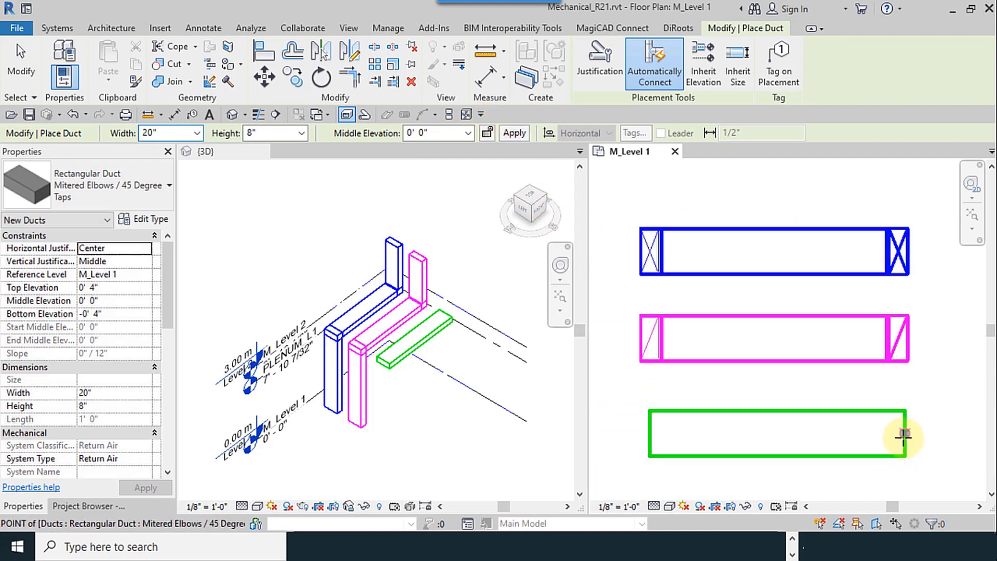
pyautogui.click(904, 435)
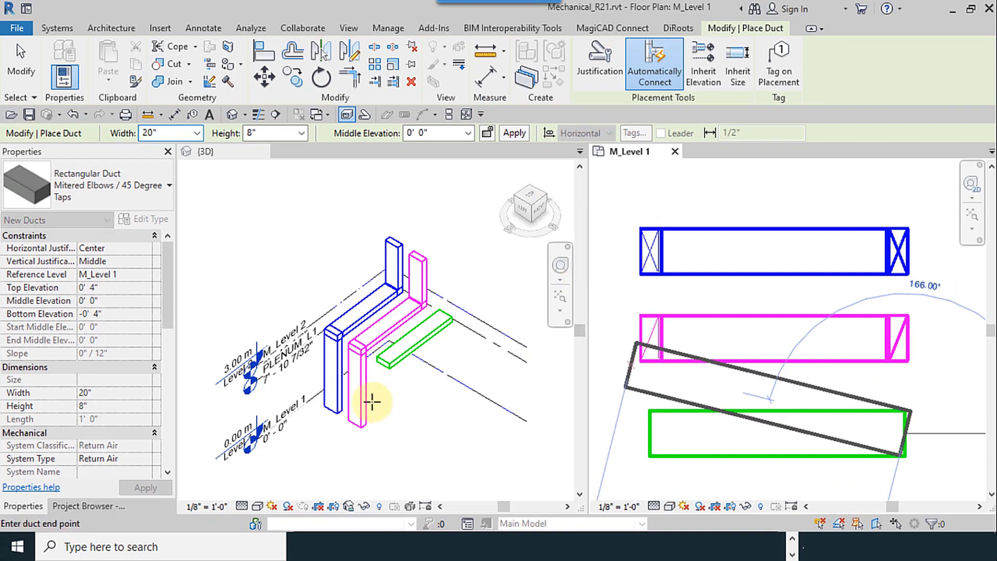
pyautogui.rightClick(743, 200)
pyautogui.click(749, 206)
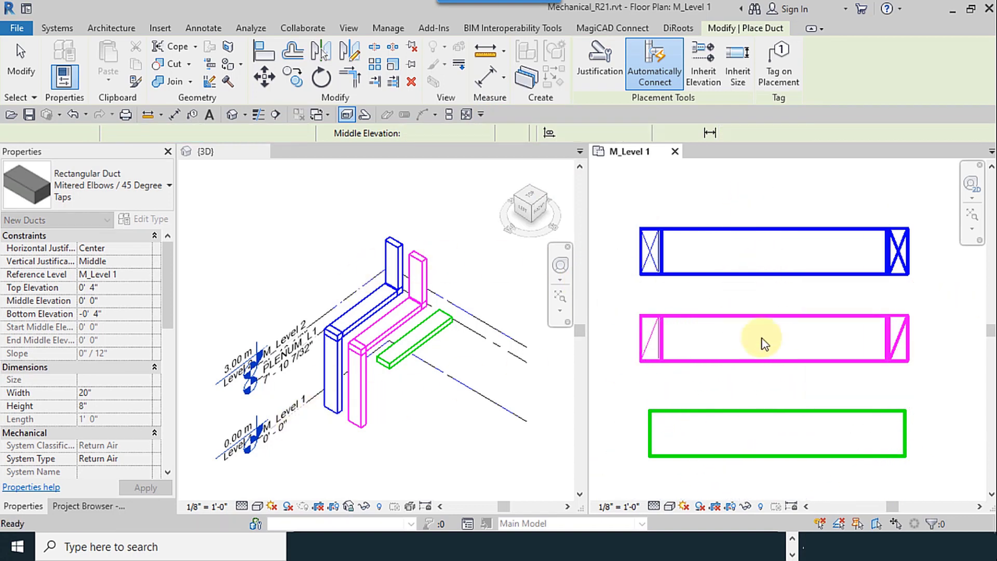
# - Set the system type for new ducts to Exhaust Air
pyautogui.click(147, 460)
pyautogui.click(147, 464)
pyautogui.click(98, 484)
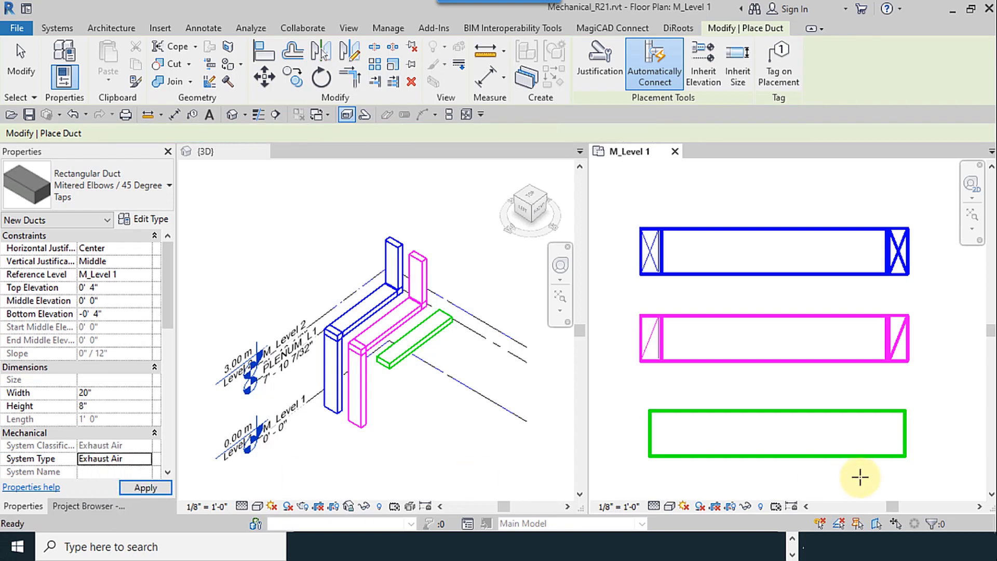
# - Try to draw a riser from the exhaust air duct's right end in the plan, applying a 15' 0" middle elevation
pyautogui.click(906, 433)
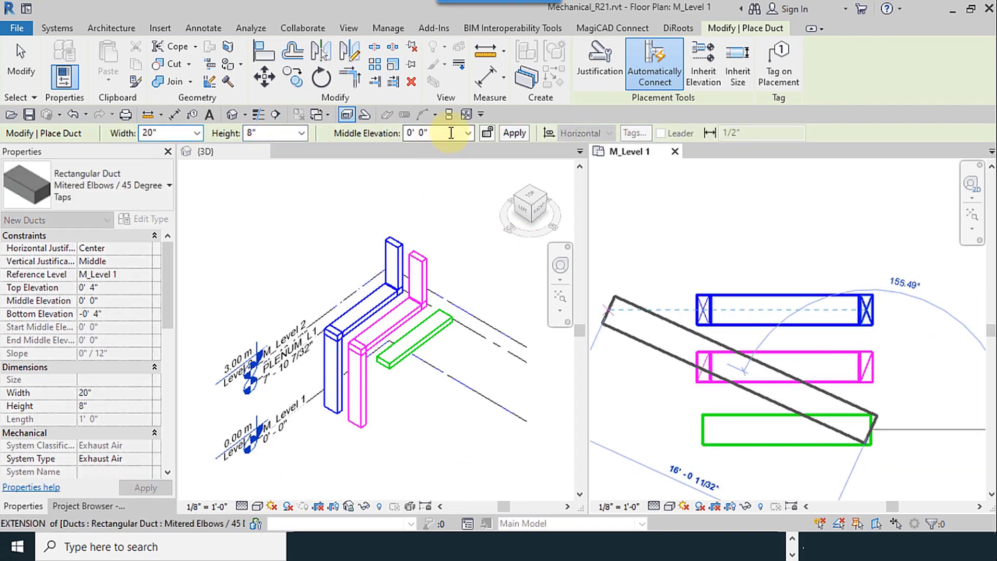
pyautogui.click(469, 136)
pyautogui.click(413, 200)
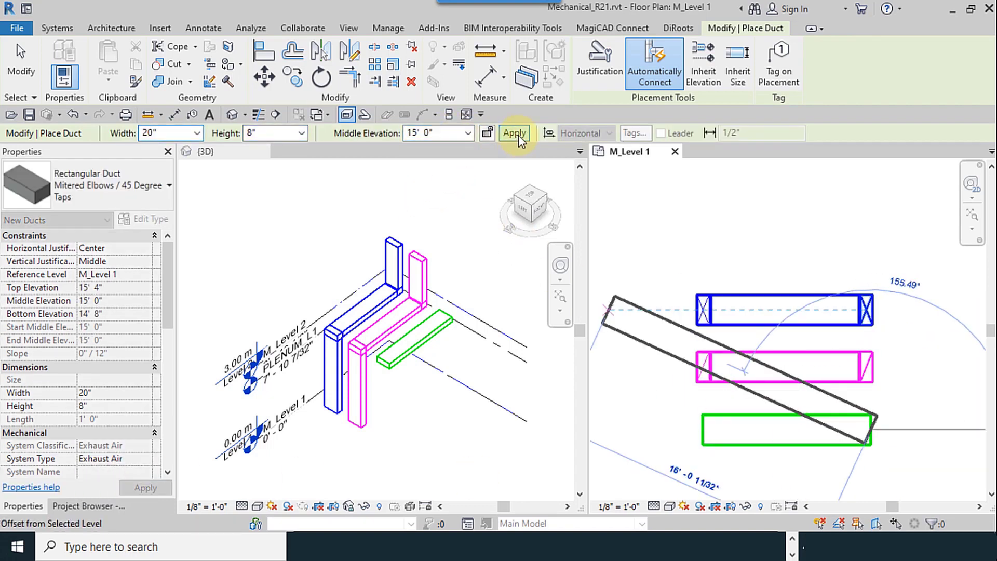
pyautogui.click(514, 133)
# - Draw a drop from the exhaust air duct's left end in the plan down to a 0' 0" middle elevation
pyautogui.click(702, 430)
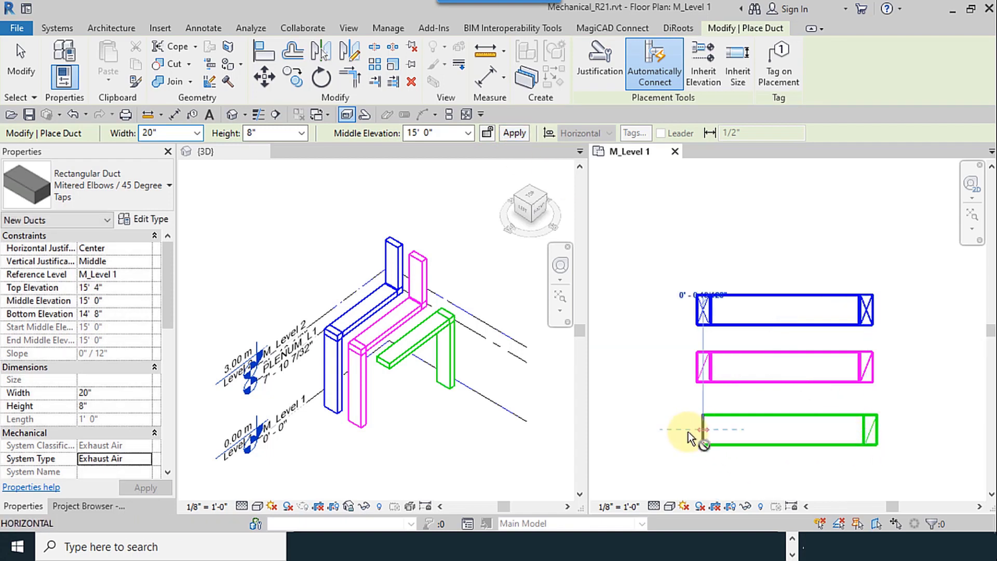
pyautogui.click(469, 134)
pyautogui.click(416, 148)
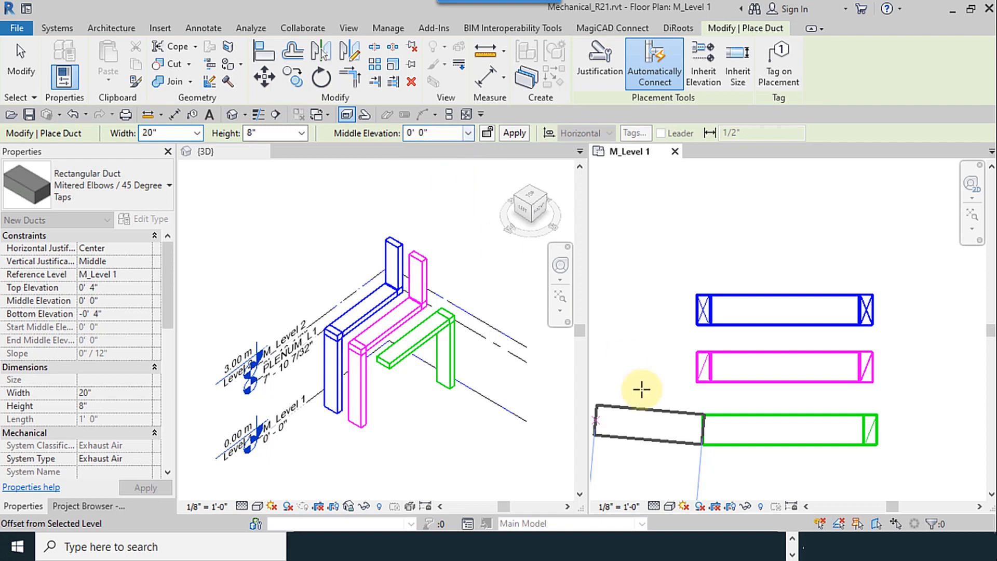
pyautogui.click(516, 134)
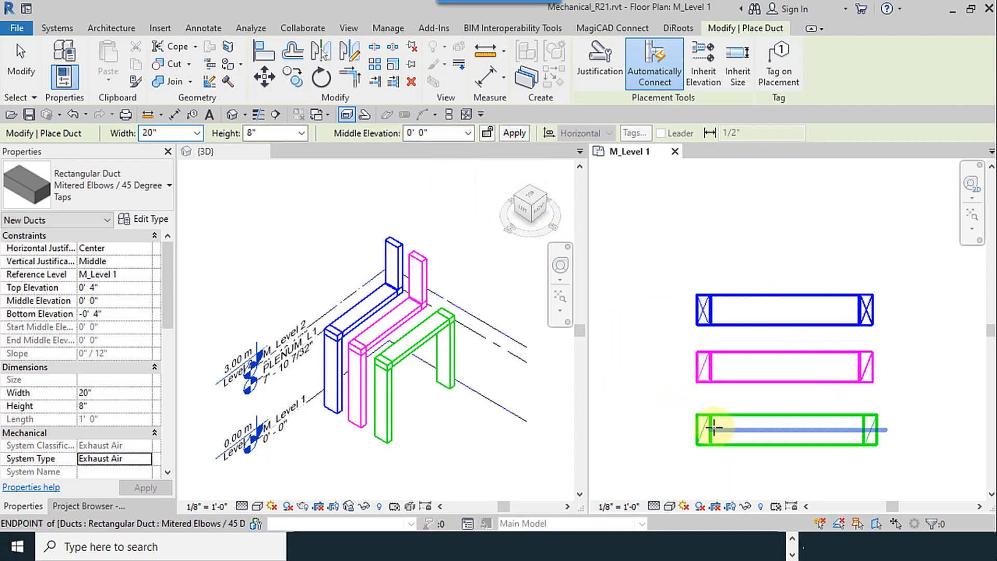
# - Undo the exhaust air duct's left-end drop and redo it
pyautogui.scroll(3, 768, 378)
pyautogui.moveTo(768, 379); pyautogui.dragTo(738, 408, button='middle')
pyautogui.scroll(1, 738, 407)
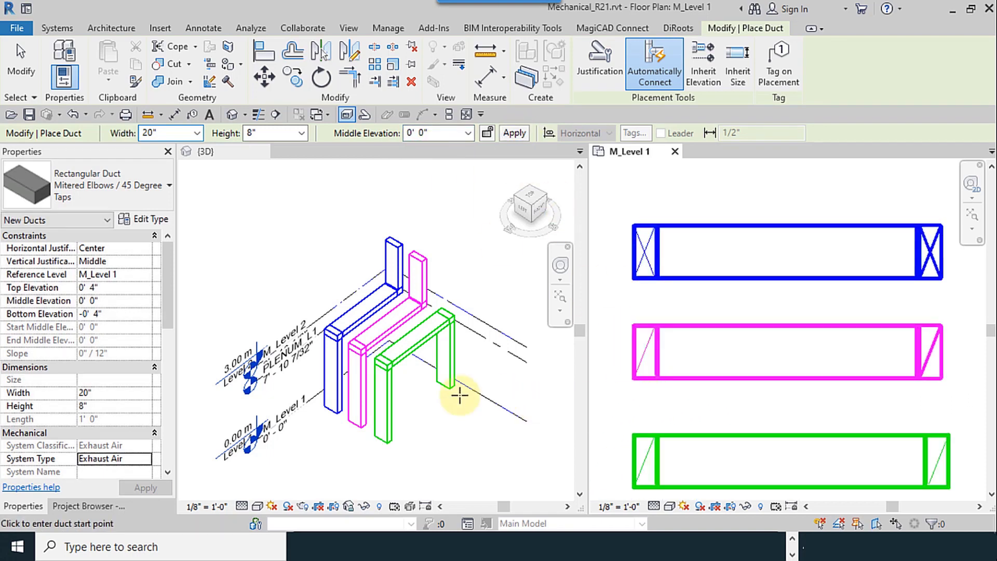
pyautogui.click(73, 114)
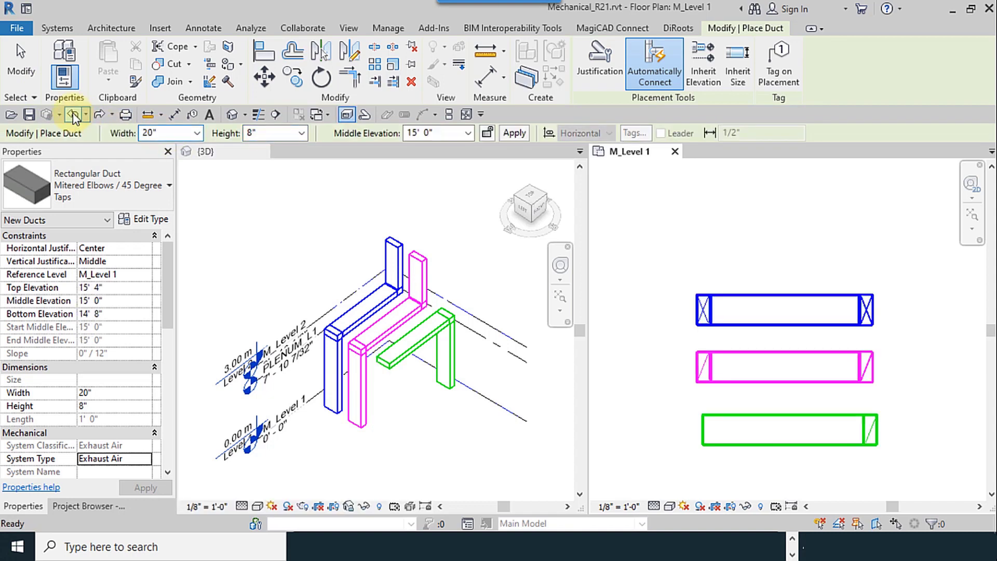
pyautogui.click(99, 114)
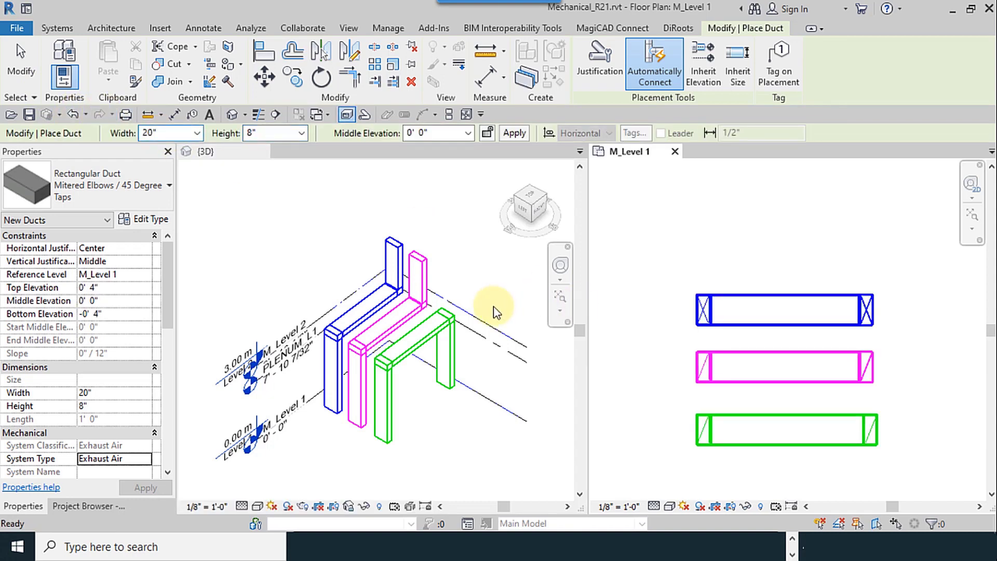
# - Delete the vertical duct and its elbow at the exhaust air duct's right end
pyautogui.press('Escape')
pyautogui.click(479, 276)
pyautogui.click(454, 364)
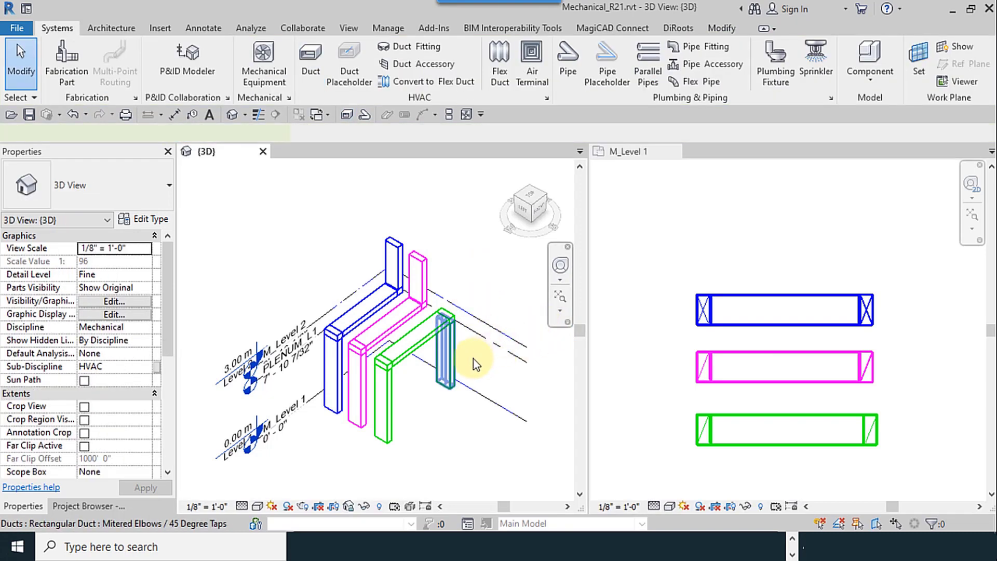
pyautogui.scroll(2, 473, 359)
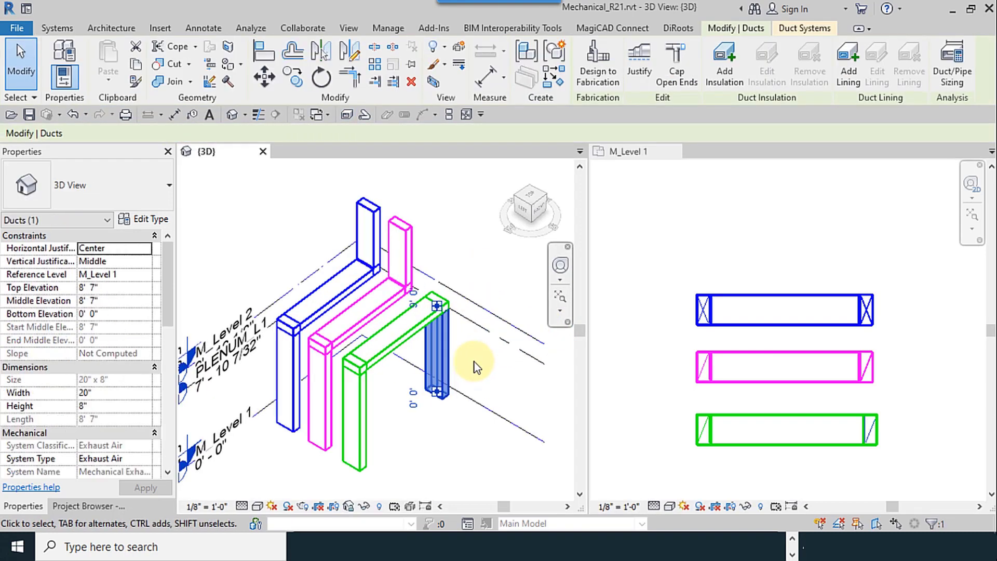
pyautogui.click(411, 81)
pyautogui.click(435, 301)
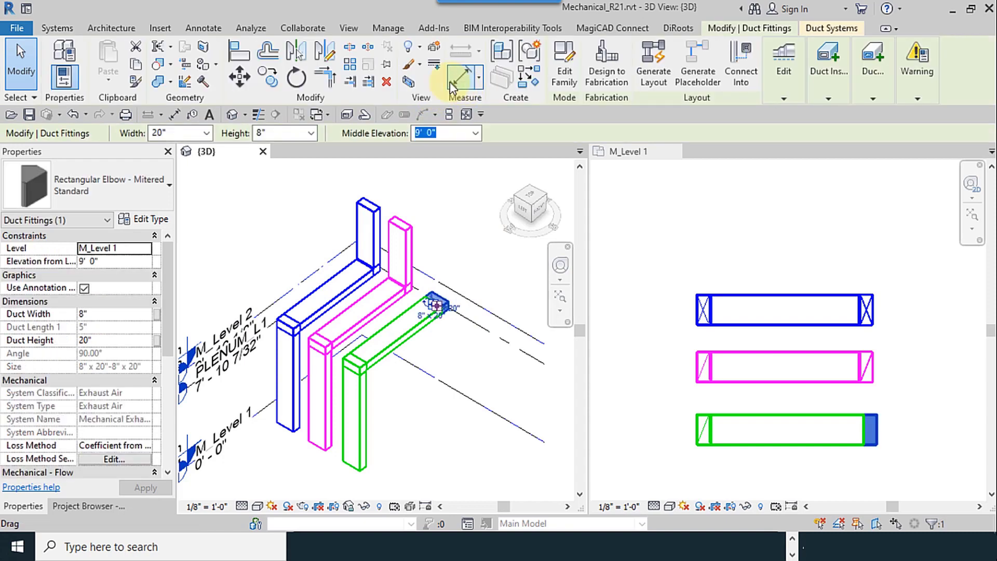
pyautogui.click(386, 82)
# - Draw a similar duct from the exhaust air duct's right end in the plan as a riser up to a 15' 0" middle elevation
pyautogui.click(864, 439)
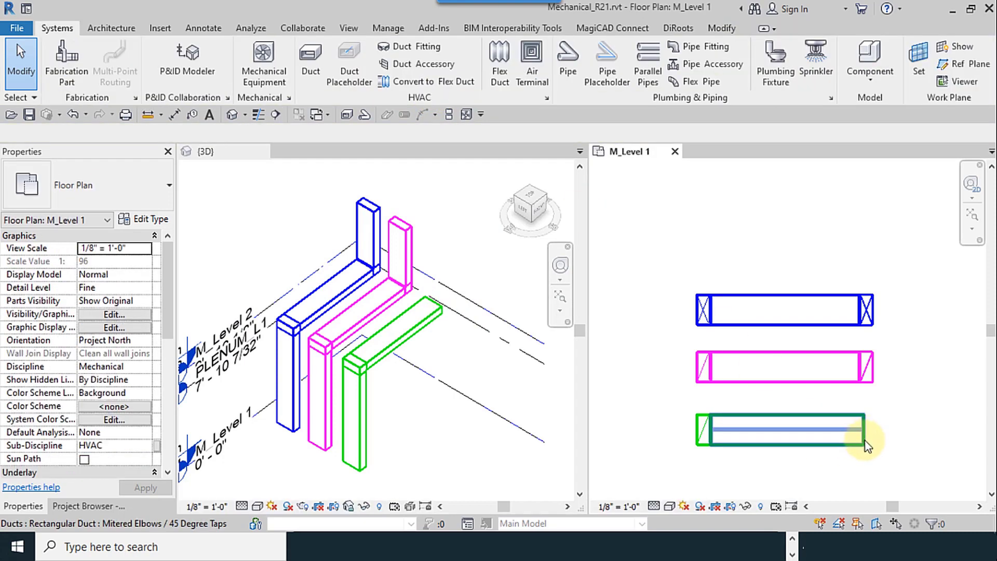
pyautogui.click(540, 85)
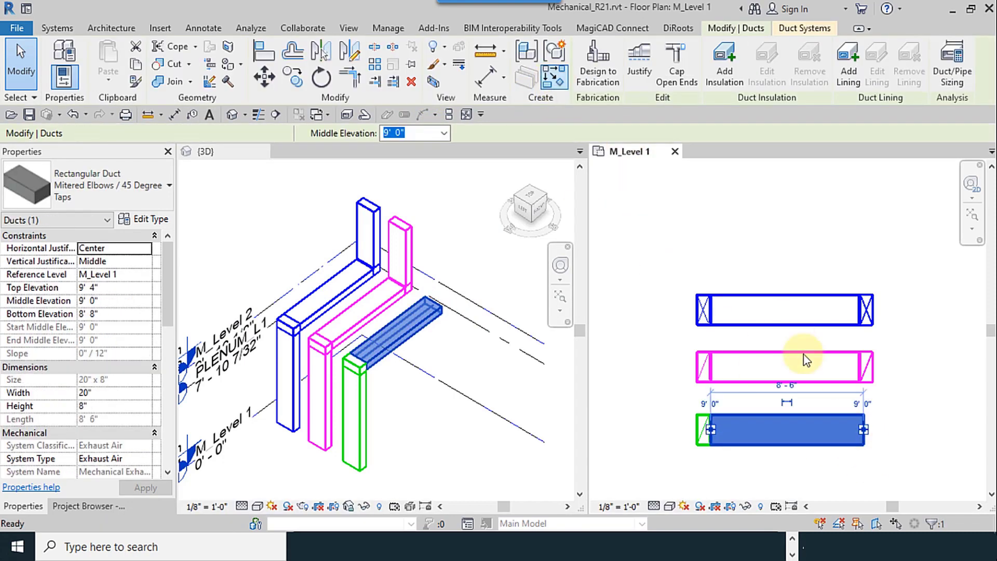
pyautogui.click(862, 429)
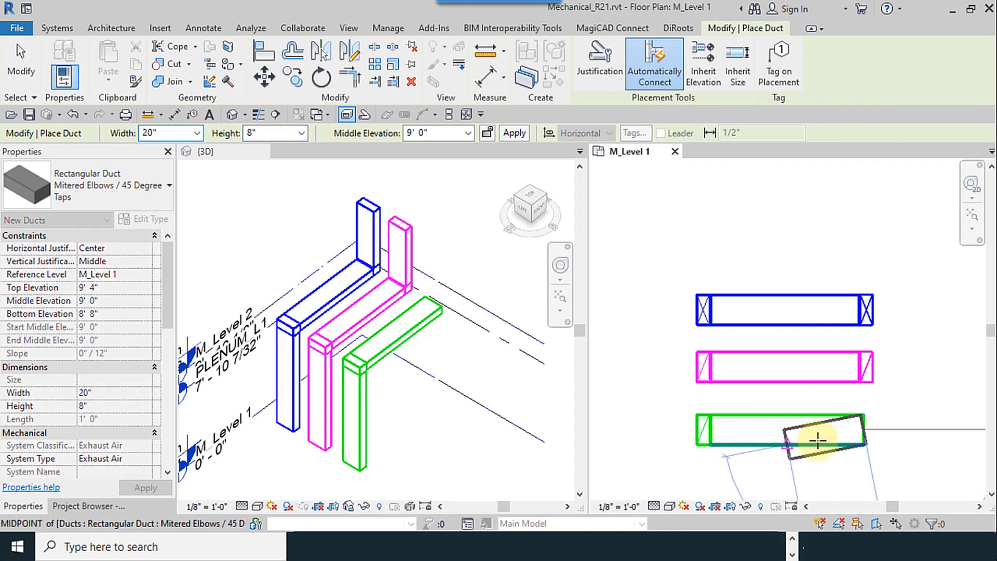
pyautogui.click(468, 133)
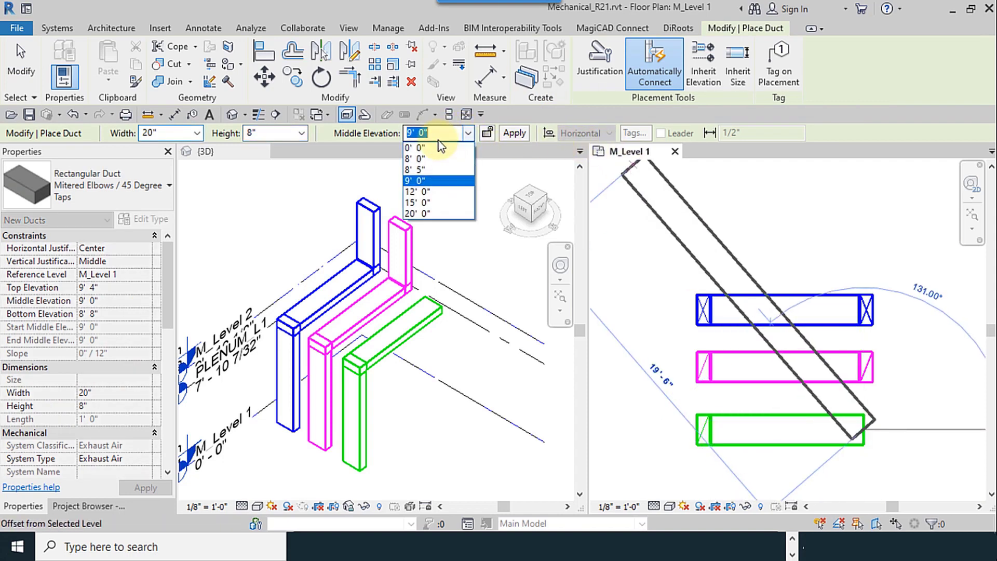
pyautogui.click(432, 207)
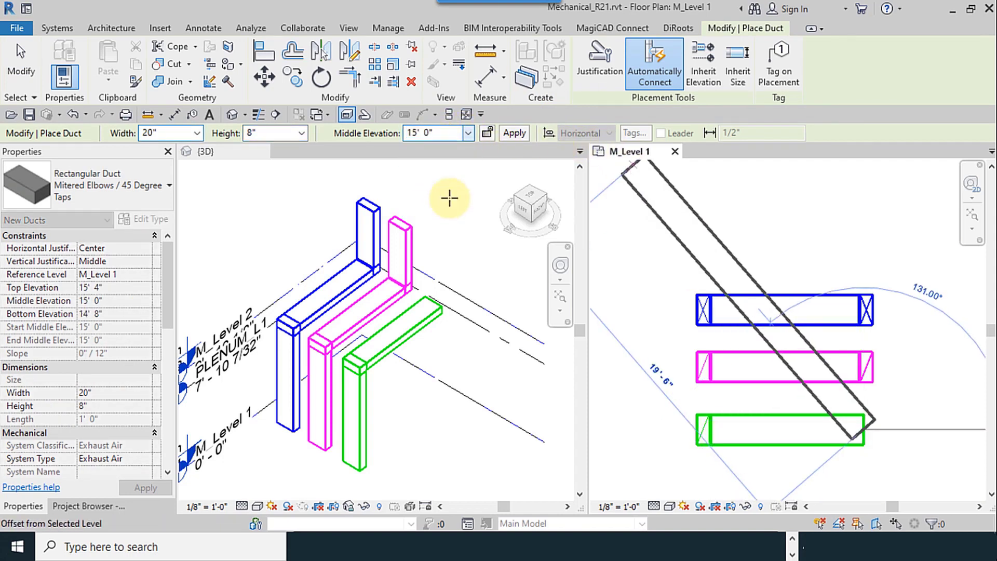
pyautogui.click(514, 133)
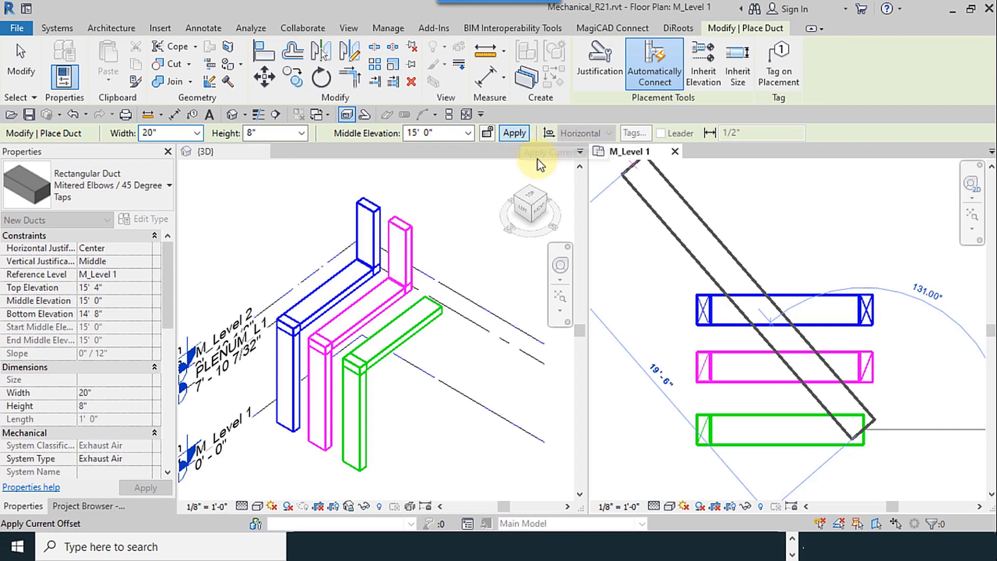
pyautogui.click(515, 133)
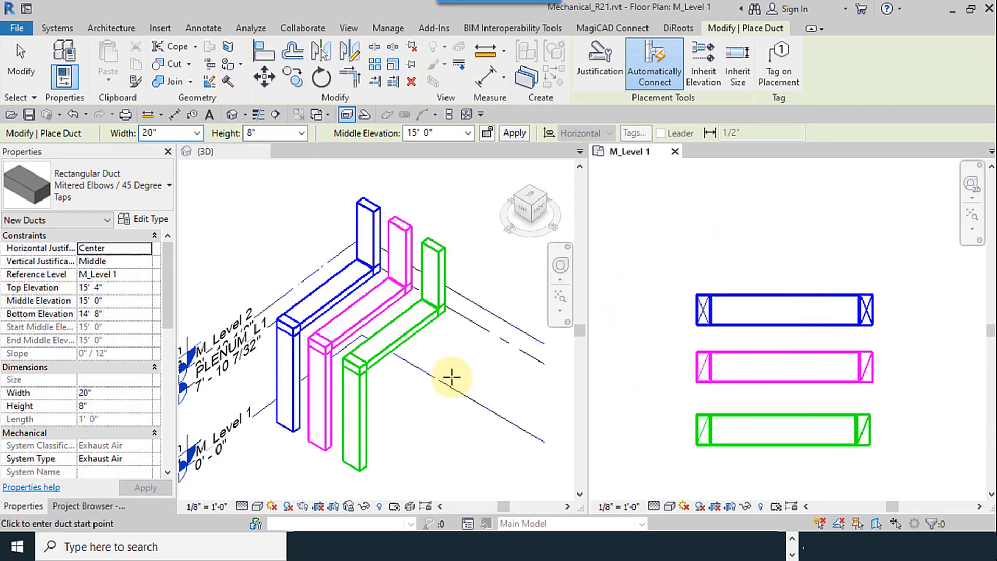
pyautogui.click(34, 67)
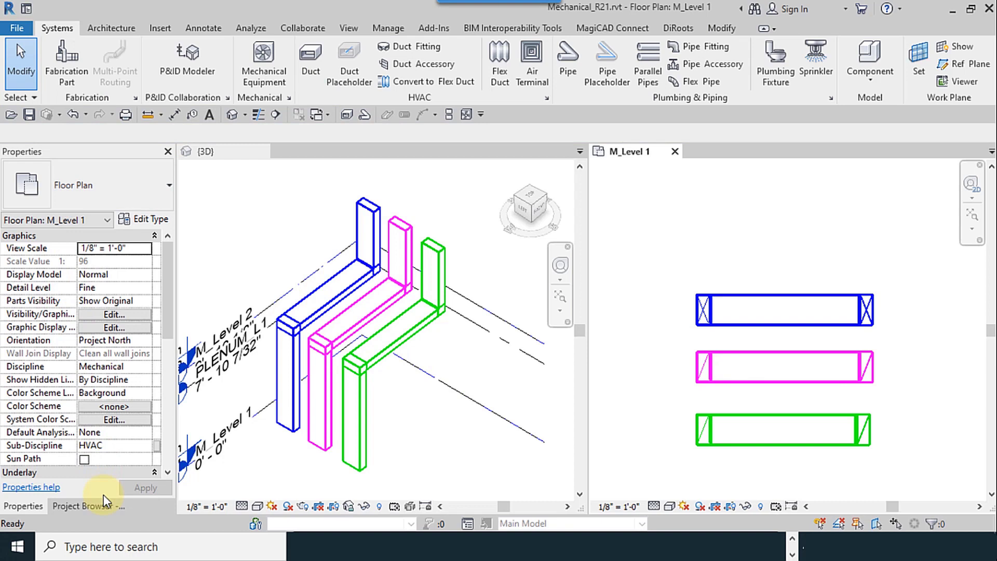
# - Open the type properties of the Supply Air duct system from the Project Browser
pyautogui.click(80, 507)
pyautogui.click(85, 283)
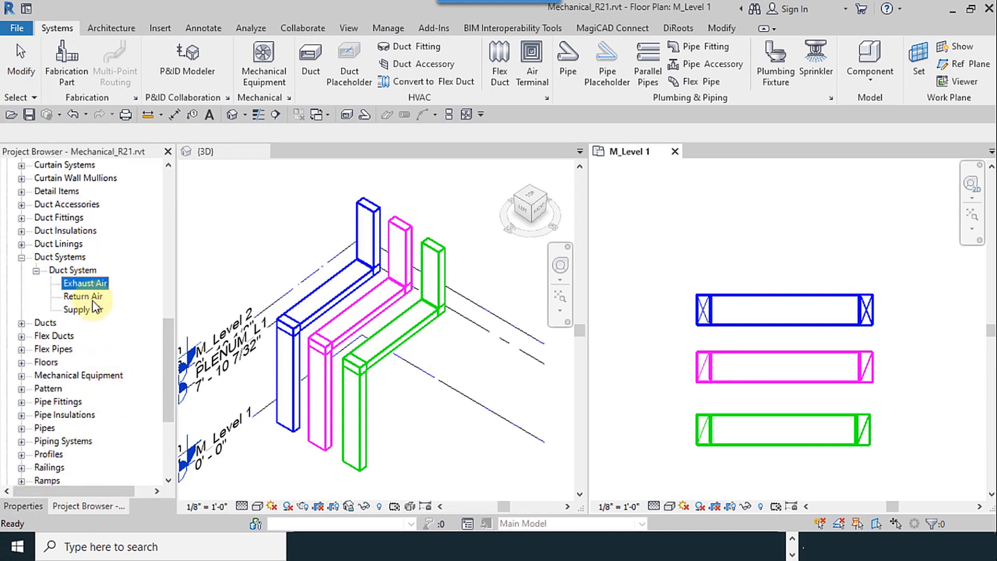
pyautogui.click(83, 310)
pyautogui.rightClick(93, 313)
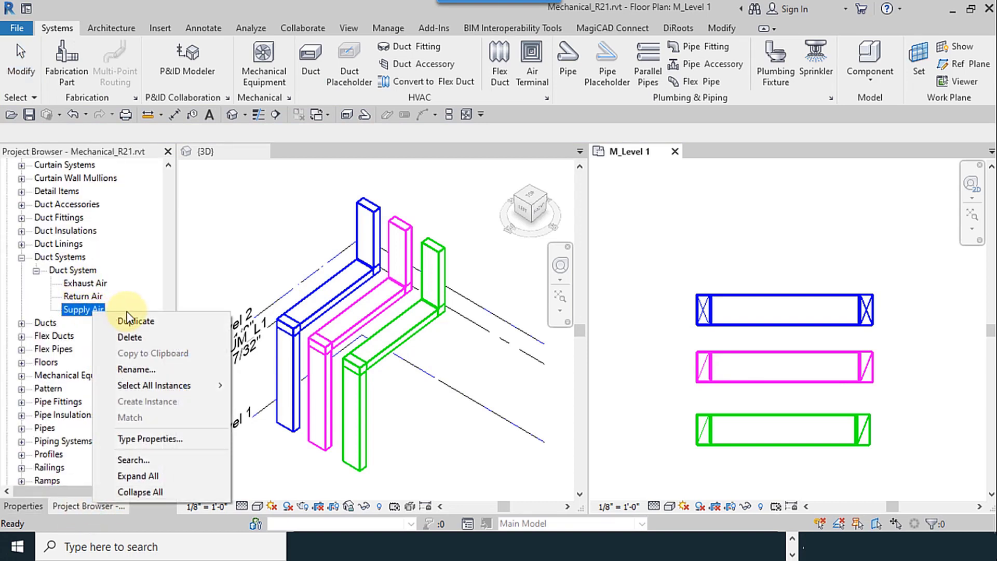
pyautogui.click(148, 441)
pyautogui.moveTo(482, 47); pyautogui.dragTo(277, 45)
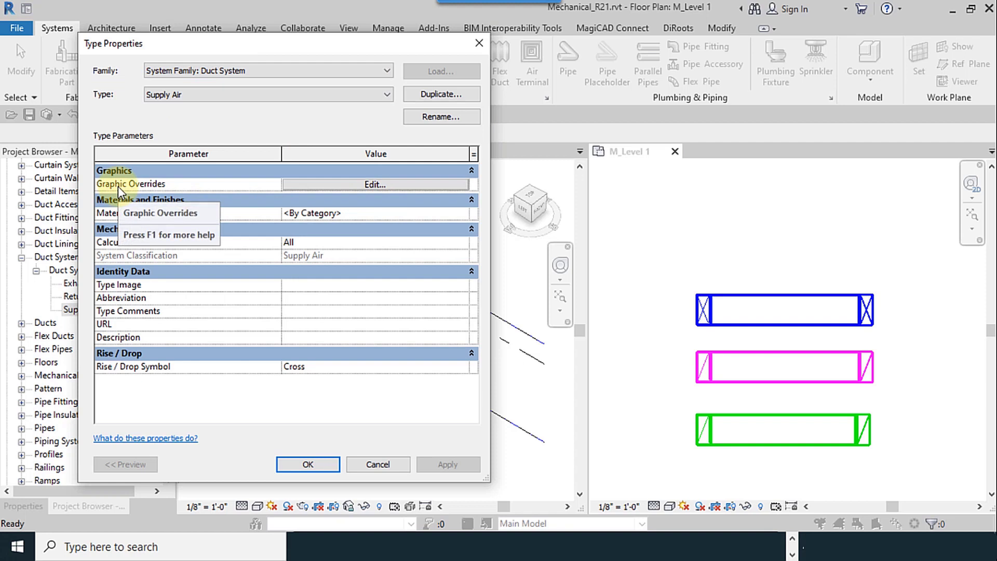
# - Override the Supply Air system's line graphics with a Solid pattern and line weight 3
pyautogui.click(370, 186)
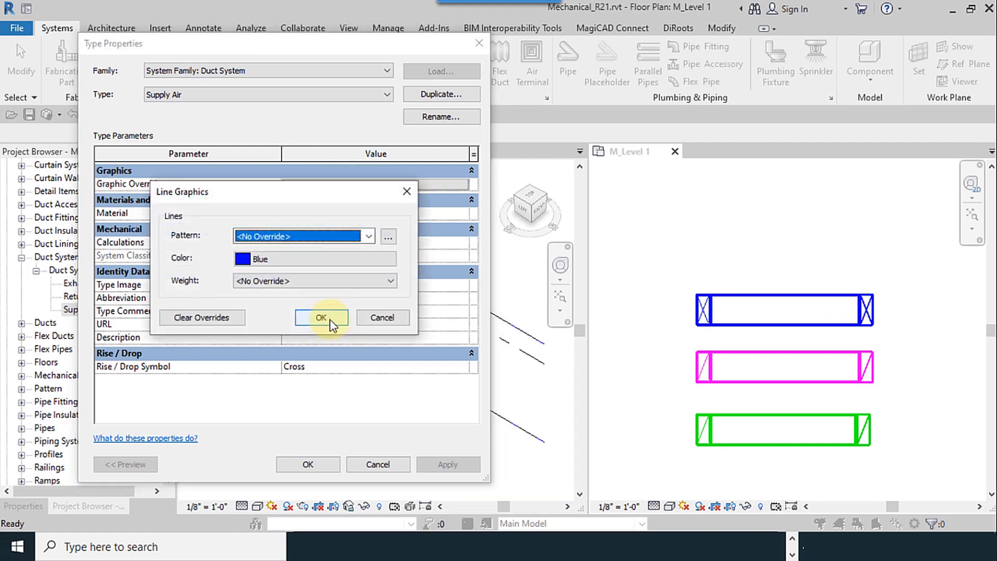
pyautogui.moveTo(311, 195); pyautogui.dragTo(389, 161)
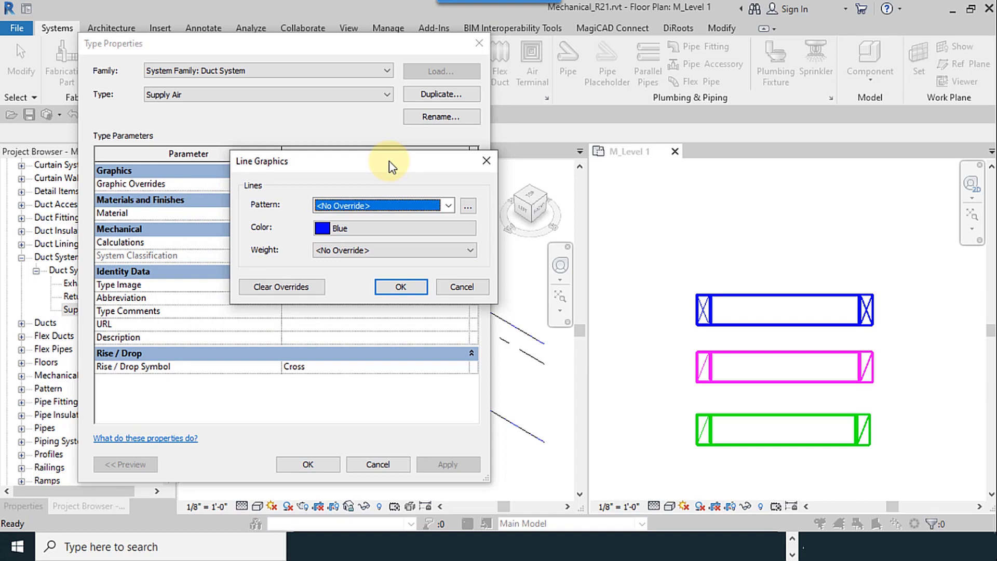
pyautogui.click(353, 205)
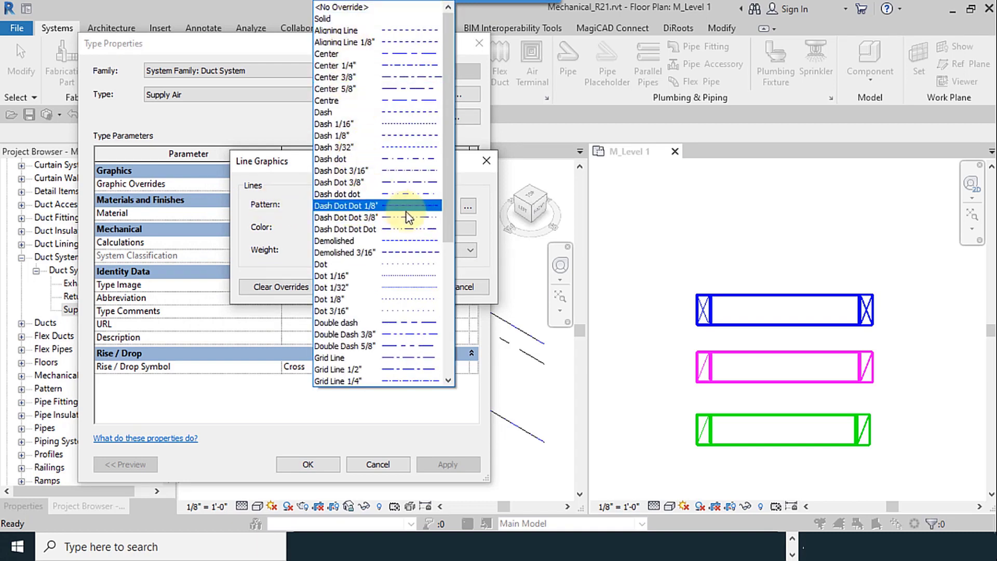
pyautogui.moveTo(449, 142); pyautogui.dragTo(448, 106)
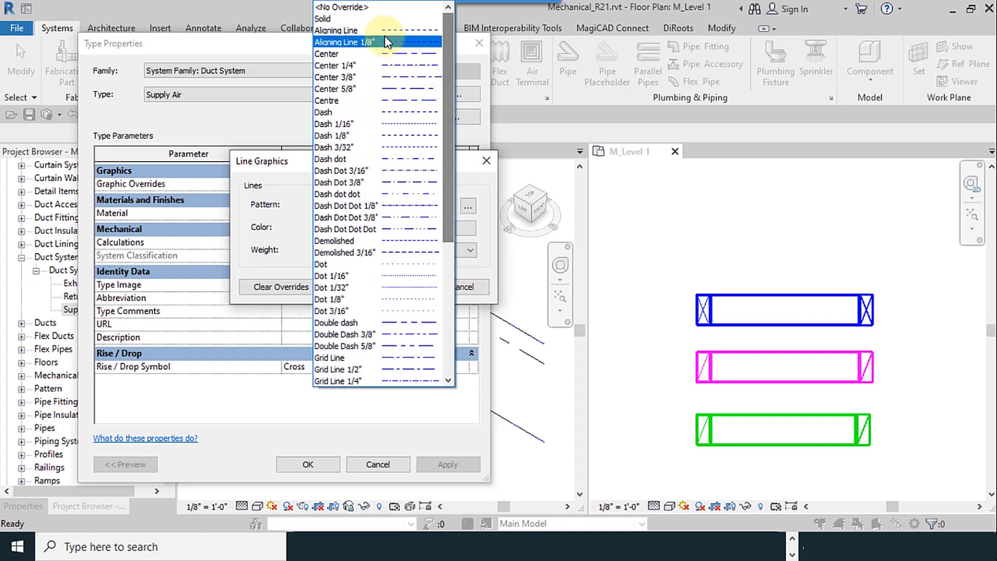
pyautogui.click(378, 20)
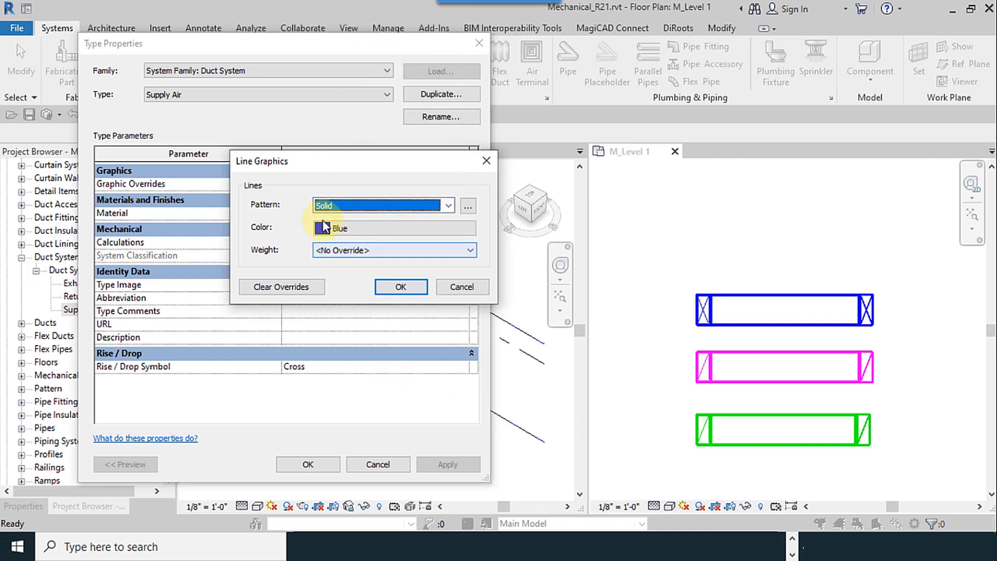
pyautogui.click(362, 251)
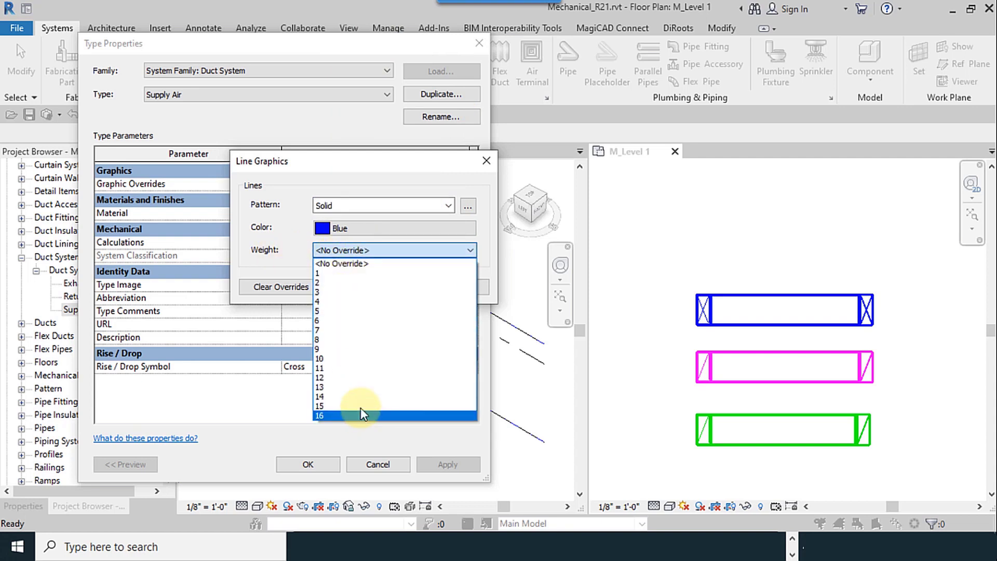
pyautogui.click(359, 292)
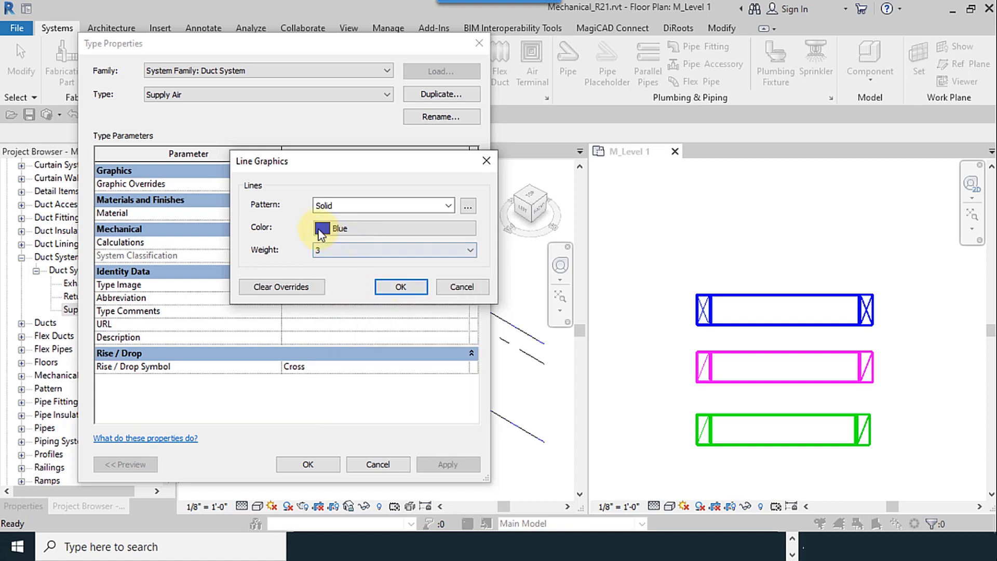
pyautogui.click(400, 285)
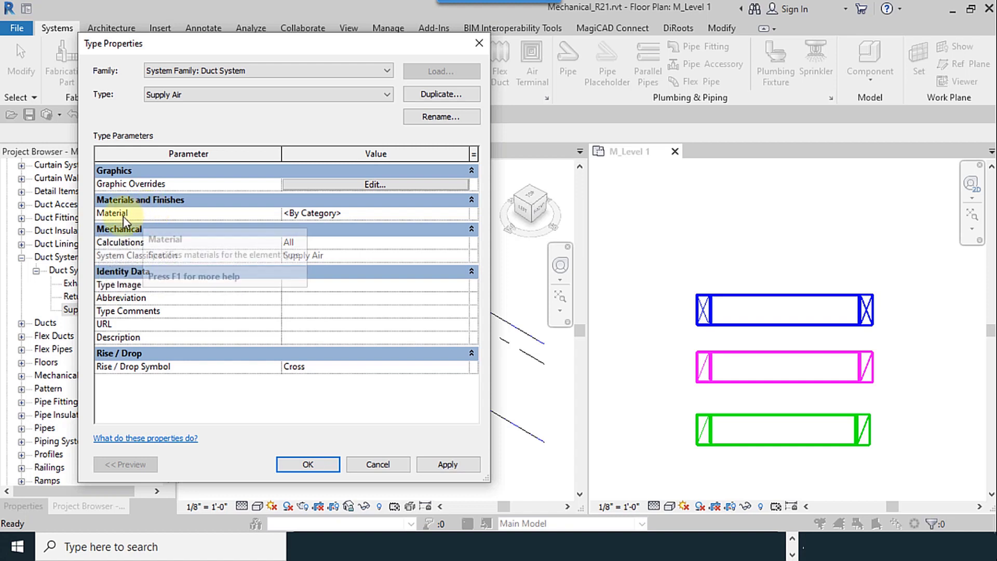
# - Open the Material value of the Supply Air duct system type for editing
pyautogui.click(372, 214)
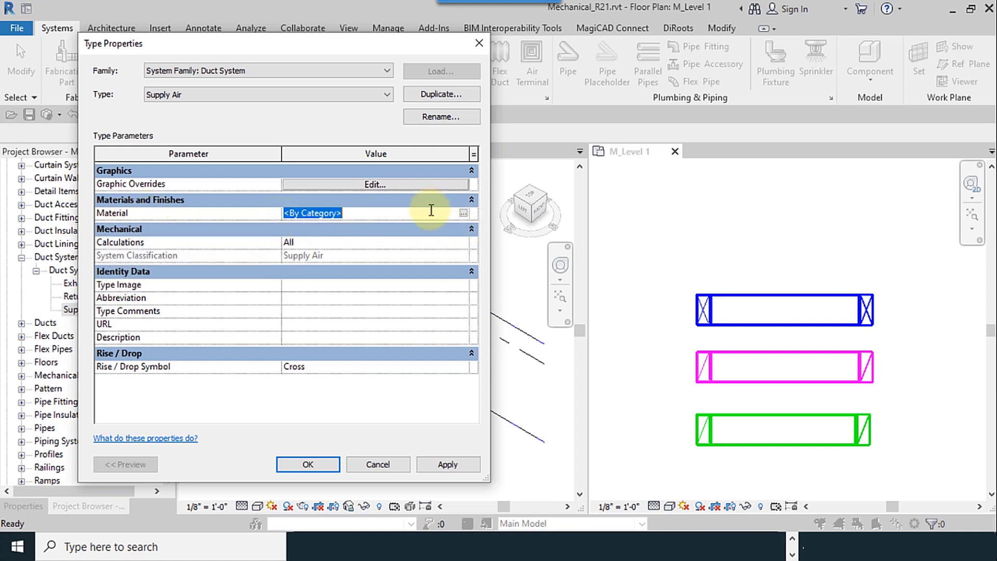